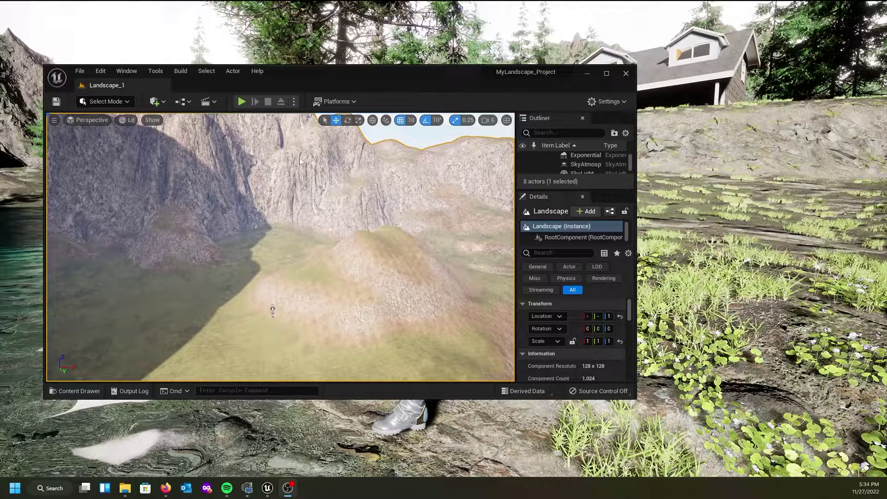
- Maximize the Unreal editor and examine the Material_Functions and Master_Materials folders inside the project's Materials content
{"action": "left_click_drag", "start_coordinate": [360, 68], "coordinate": [466, 1]}
{"action": "mouse_move", "coordinate": [354, 253]}
{"action": "right_mouse_down"}
{"action": "mouse_move", "coordinate": [346, 232]}
{"action": "mouse_move", "coordinate": [300, 231]}
{"action": "mouse_move", "coordinate": [319, 229]}
{"action": "mouse_move", "coordinate": [332, 202]}
{"action": "right_mouse_up"}
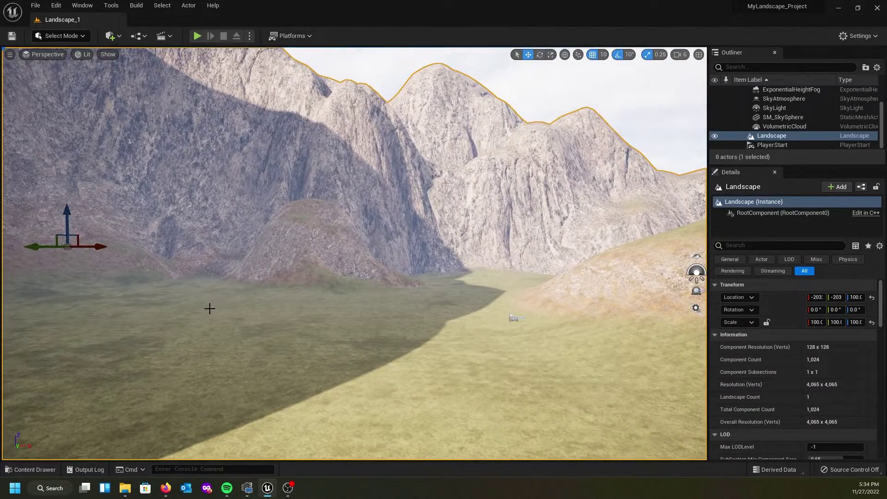
{"action": "left_click", "coordinate": [31, 470]}
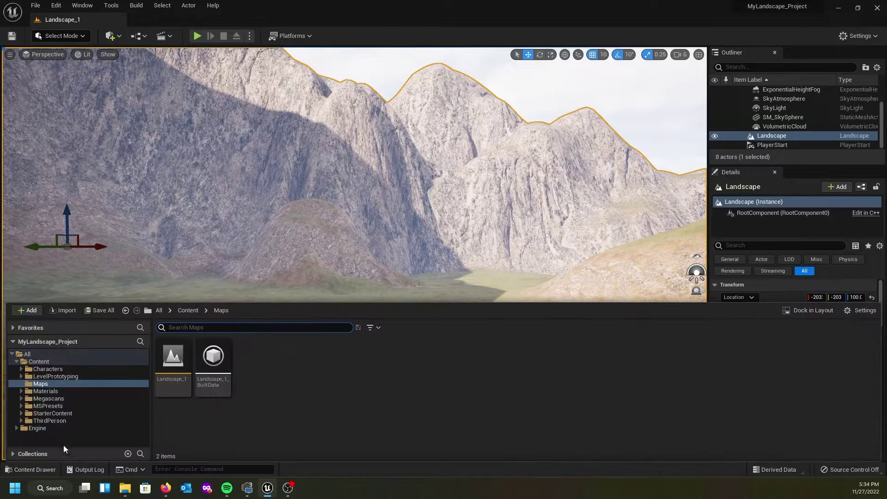
{"action": "left_click", "coordinate": [187, 310]}
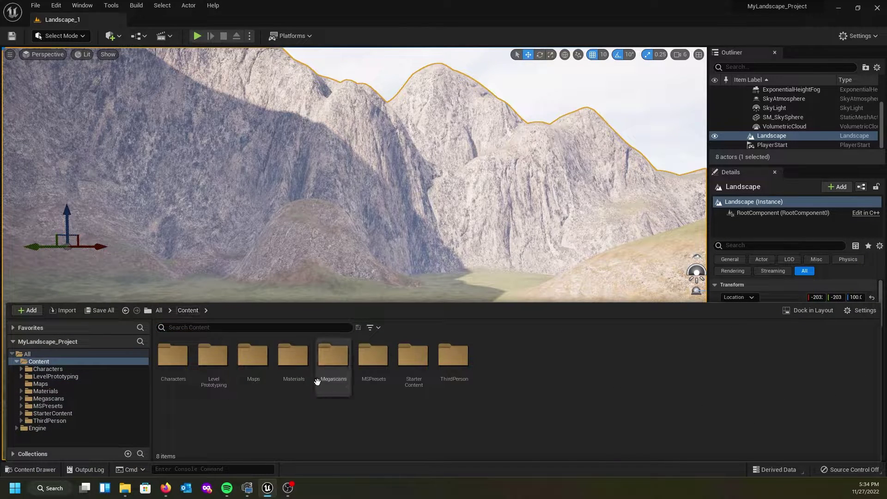
{"action": "double_click", "coordinate": [298, 360]}
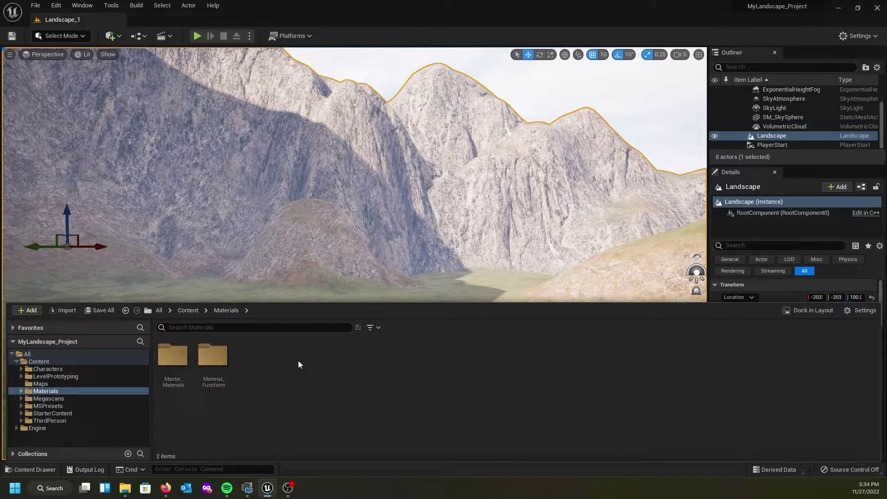
{"action": "double_click", "coordinate": [214, 367]}
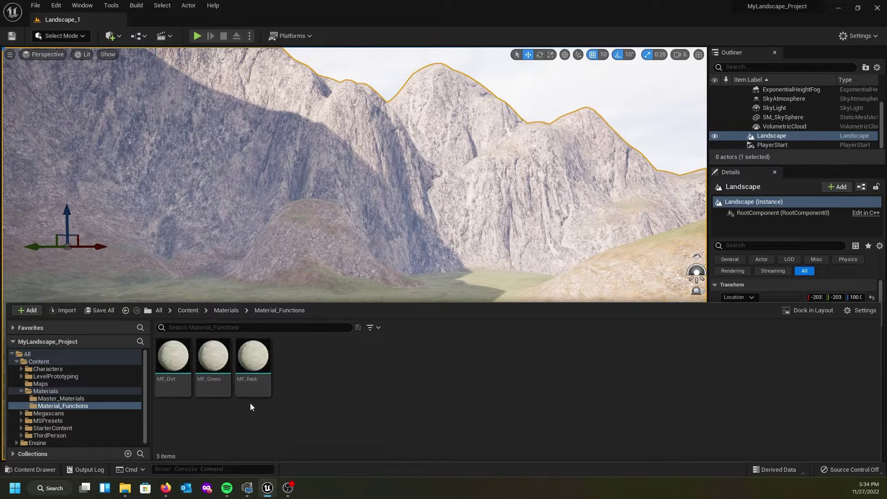
{"action": "left_click", "coordinate": [229, 312]}
{"action": "double_click", "coordinate": [180, 354]}
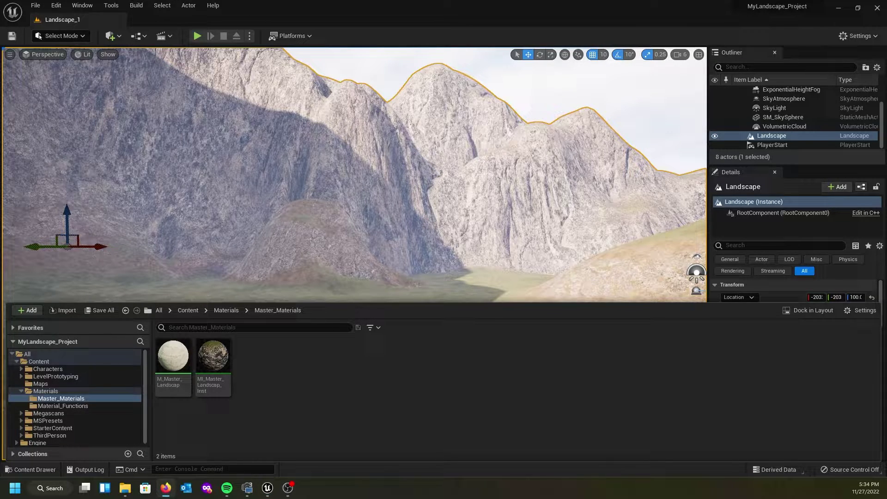
- Switch to Firefox, maximize its window on the heightmap.skydark.pl site, and open the map information and settings
{"action": "left_click", "coordinate": [165, 488]}
{"action": "left_click_drag", "start_coordinate": [372, 126], "coordinate": [373, 4]}
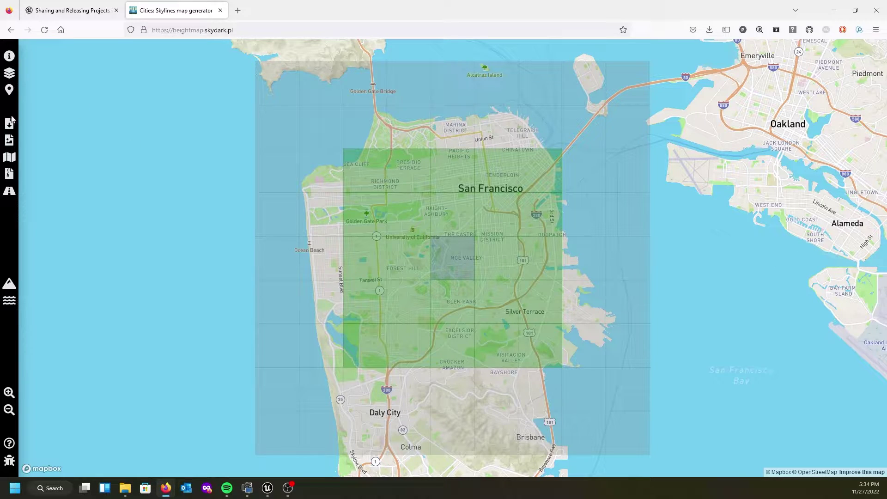
{"action": "left_click", "coordinate": [10, 57]}
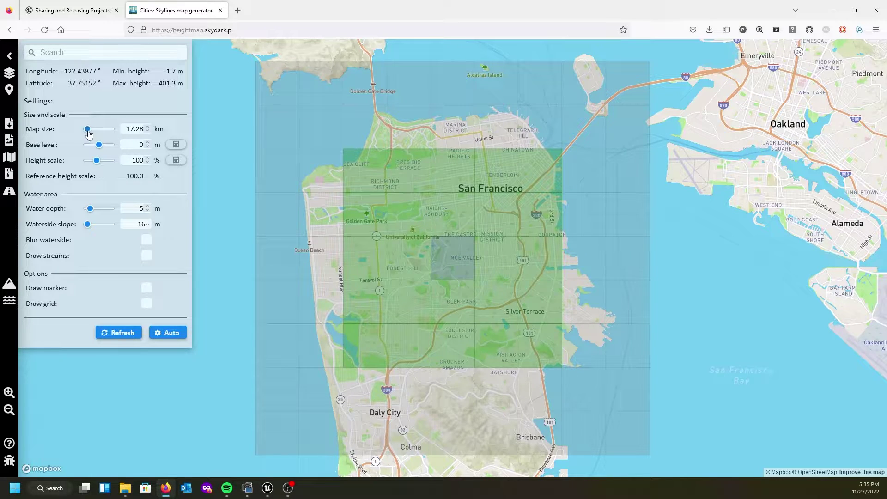
- Try a map size of 57.72 km for the San Francisco selection, and return it to 17.28 km
{"action": "left_click_drag", "start_coordinate": [88, 134], "coordinate": [107, 135]}
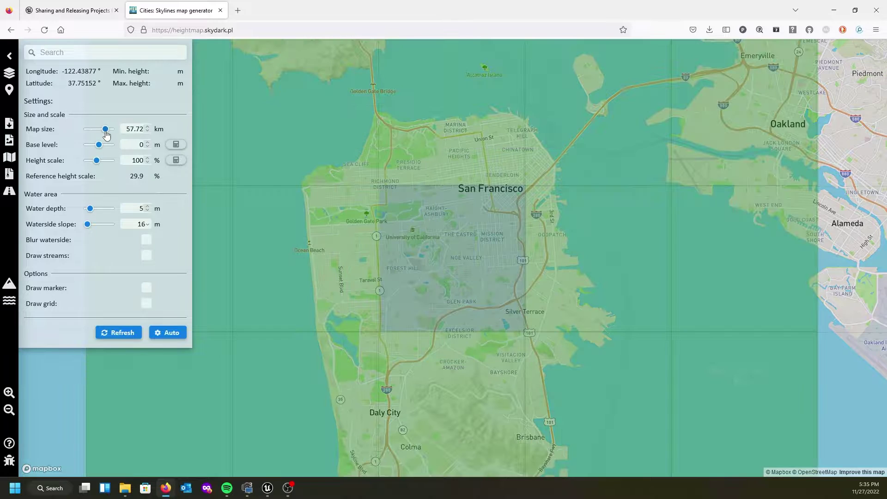
{"action": "scroll", "coordinate": [388, 228], "scroll_direction": "down", "scroll_amount": 4}
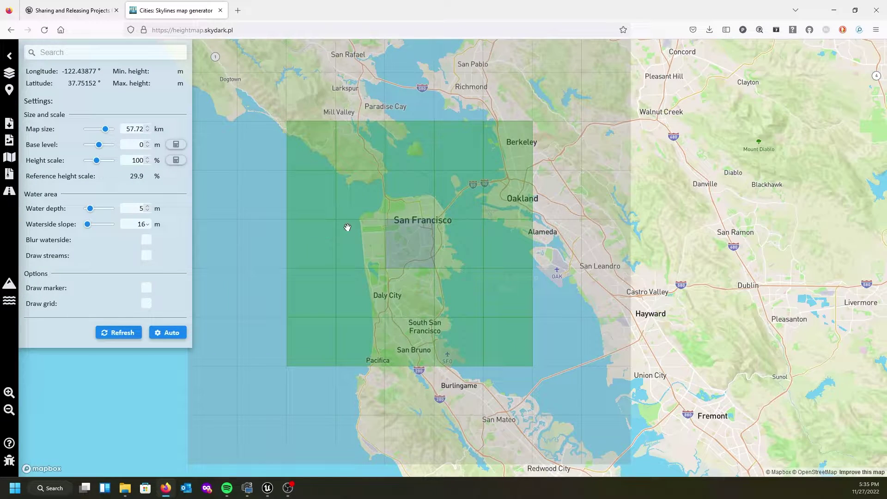
{"action": "left_click_drag", "start_coordinate": [105, 130], "coordinate": [72, 138]}
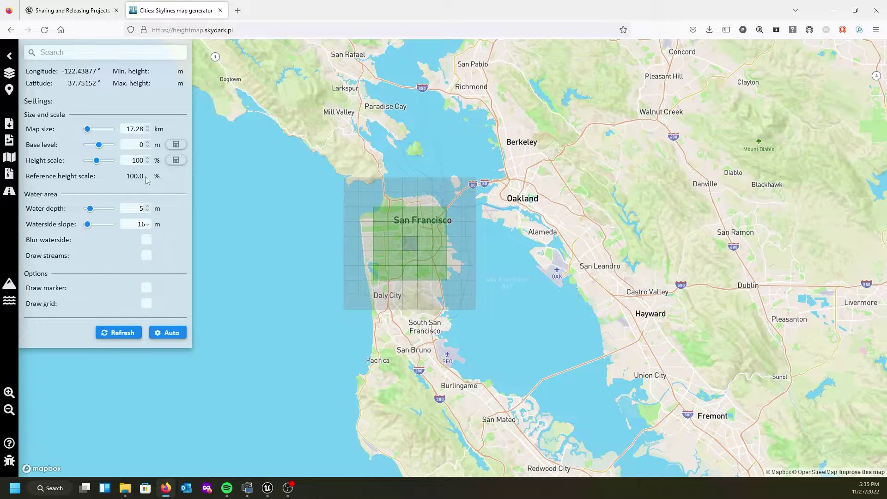
{"action": "scroll", "coordinate": [443, 239], "scroll_direction": "up", "scroll_amount": 3}
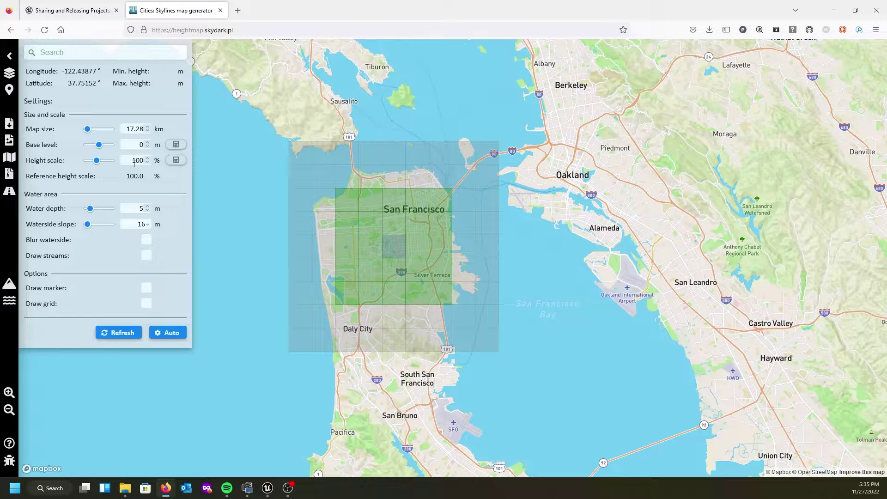
- Review the map style options and the longitude/latitude entry, including filling in the current position and clearing it
{"action": "left_click", "coordinate": [9, 74]}
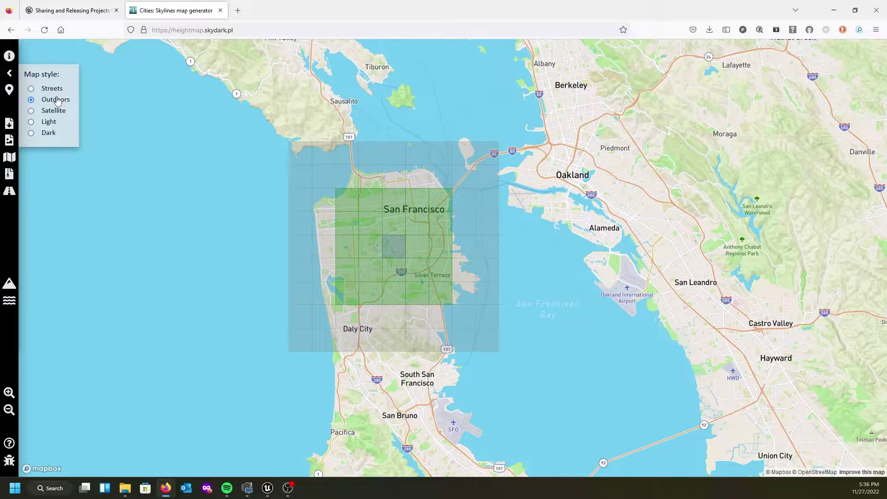
{"action": "left_click", "coordinate": [9, 74]}
{"action": "left_click", "coordinate": [9, 90]}
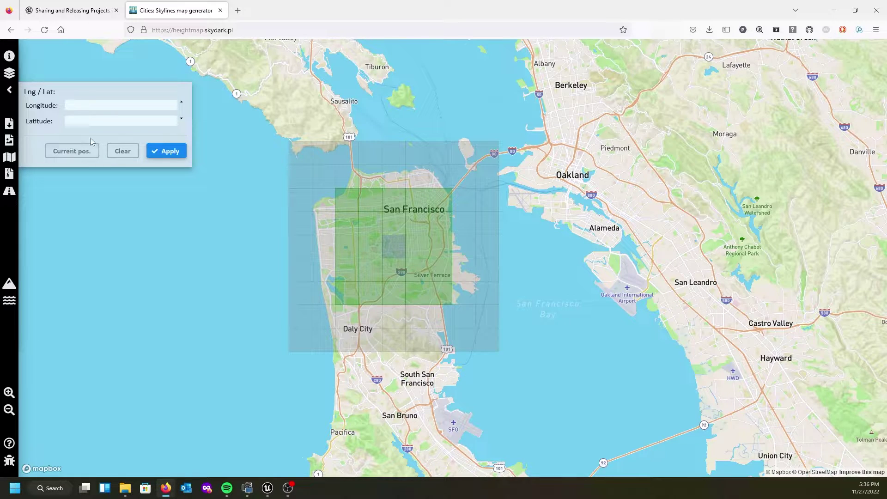
{"action": "left_click", "coordinate": [85, 152]}
{"action": "left_click", "coordinate": [124, 156]}
{"action": "left_click", "coordinate": [9, 90]}
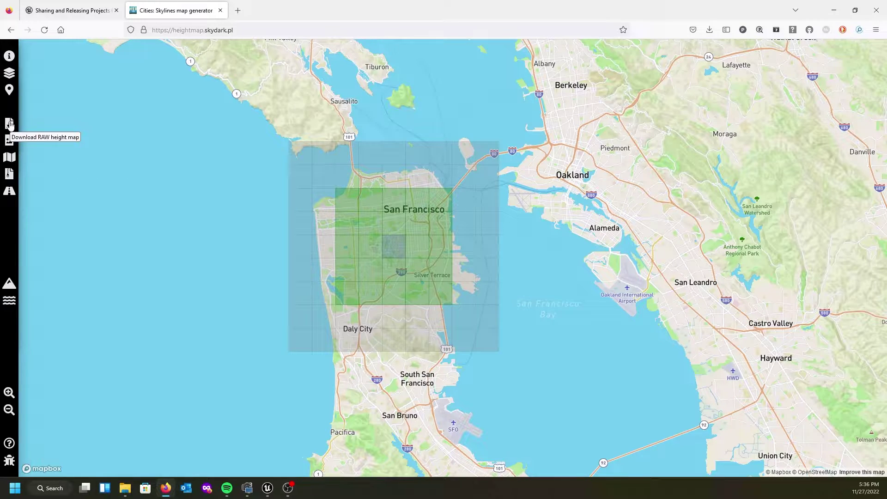
{"action": "left_click", "coordinate": [9, 124]}
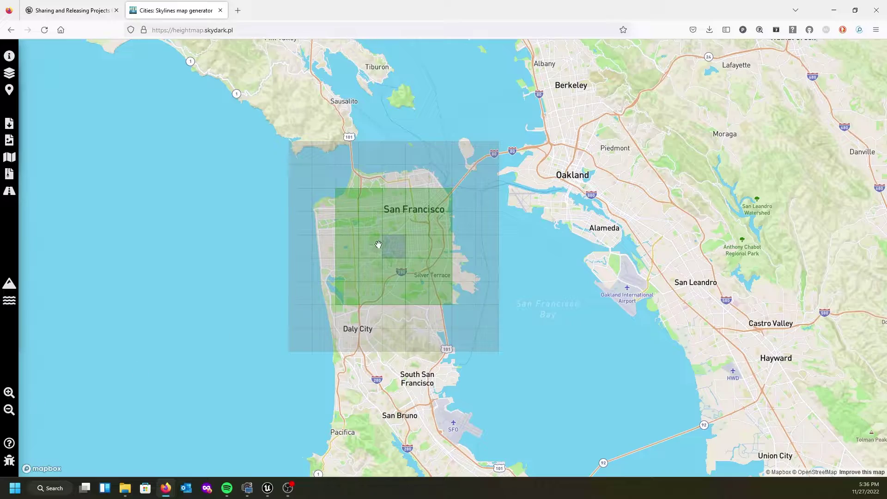
{"action": "scroll", "coordinate": [380, 243], "scroll_direction": "up", "scroll_amount": 1}
{"action": "scroll", "coordinate": [380, 243], "scroll_direction": "up", "scroll_amount": 1}
{"action": "scroll", "coordinate": [380, 243], "scroll_direction": "down", "scroll_amount": 1}
{"action": "scroll", "coordinate": [380, 244], "scroll_direction": "up", "scroll_amount": 2}
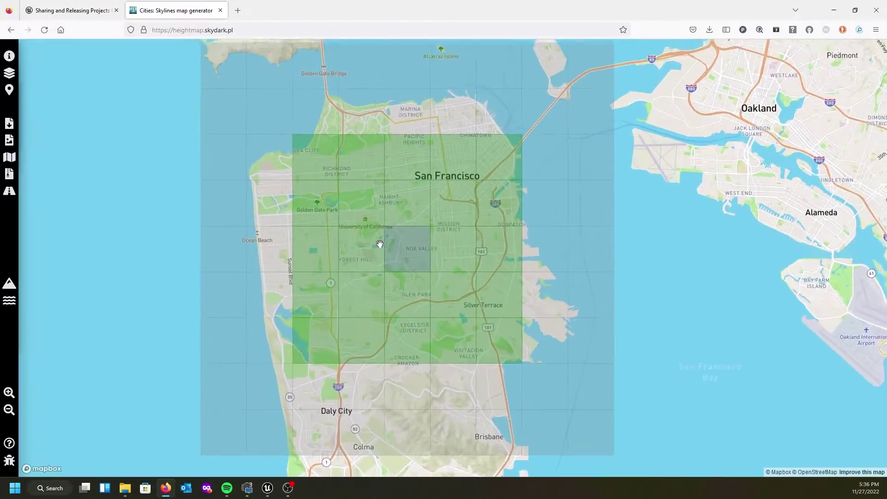
{"action": "scroll", "coordinate": [380, 245], "scroll_direction": "down", "scroll_amount": 2}
{"action": "scroll", "coordinate": [369, 244], "scroll_direction": "up", "scroll_amount": 1}
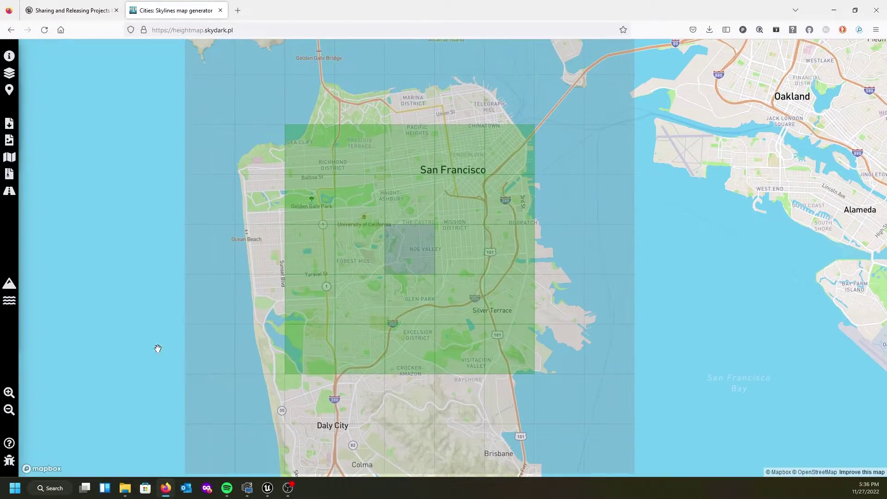
- Open the heightmap generator's GitHub help page, read through its README features and instructions, and return to the map
{"action": "left_click", "coordinate": [10, 445]}
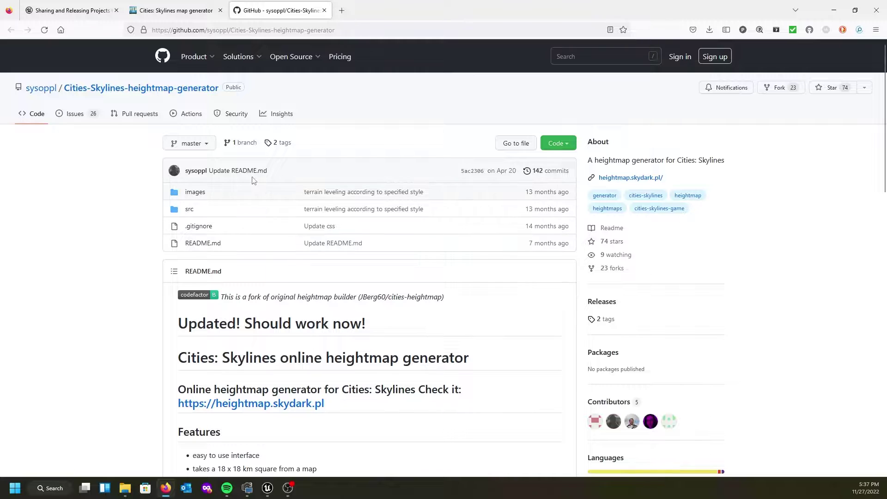
{"action": "scroll", "coordinate": [240, 185], "scroll_direction": "down", "scroll_amount": 2}
{"action": "scroll", "coordinate": [245, 194], "scroll_direction": "up", "scroll_amount": 2}
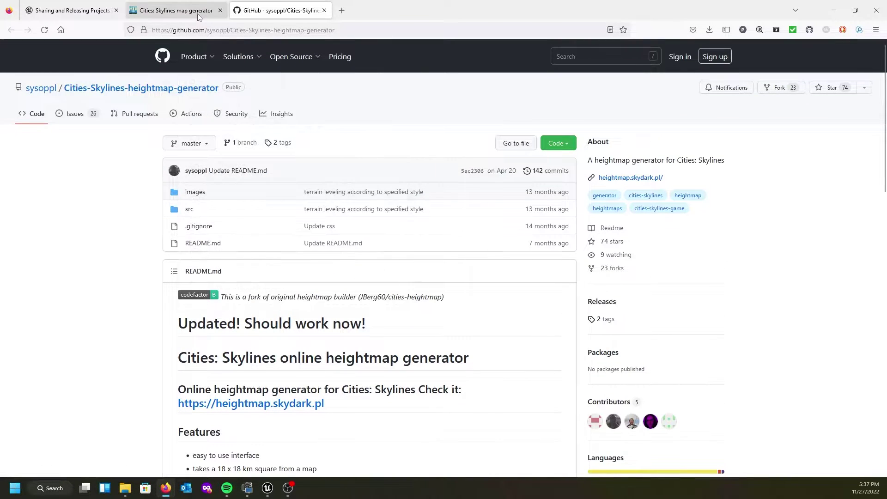
{"action": "scroll", "coordinate": [395, 336], "scroll_direction": "down", "scroll_amount": 2}
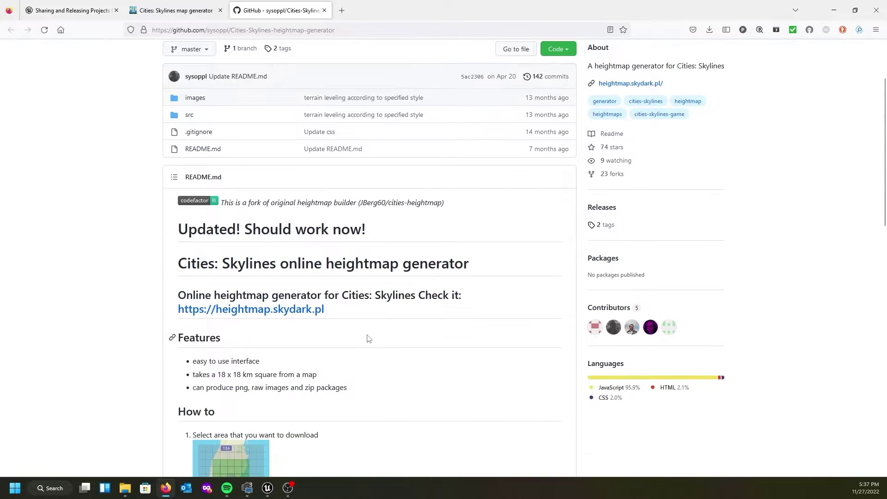
{"action": "left_click", "coordinate": [180, 13]}
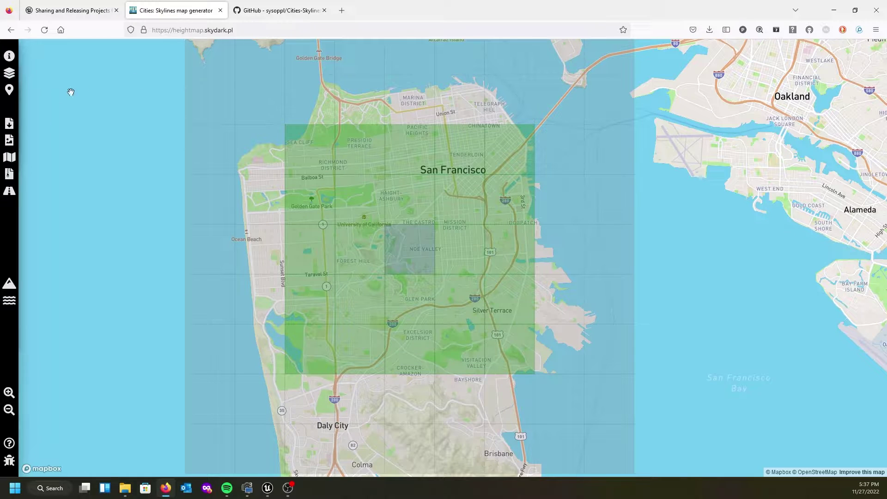
- Download the debug image tiles.png for the San Francisco area, preview it, and close the preview
{"action": "left_click", "coordinate": [10, 461]}
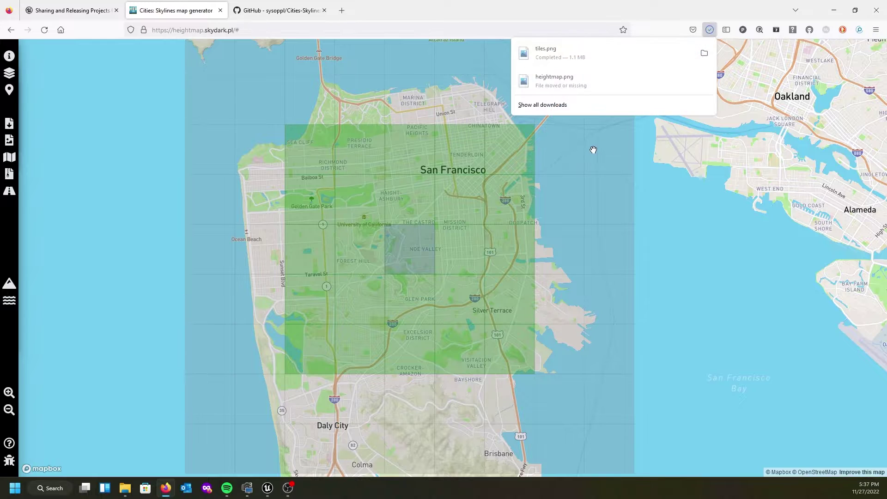
{"action": "left_click", "coordinate": [543, 54]}
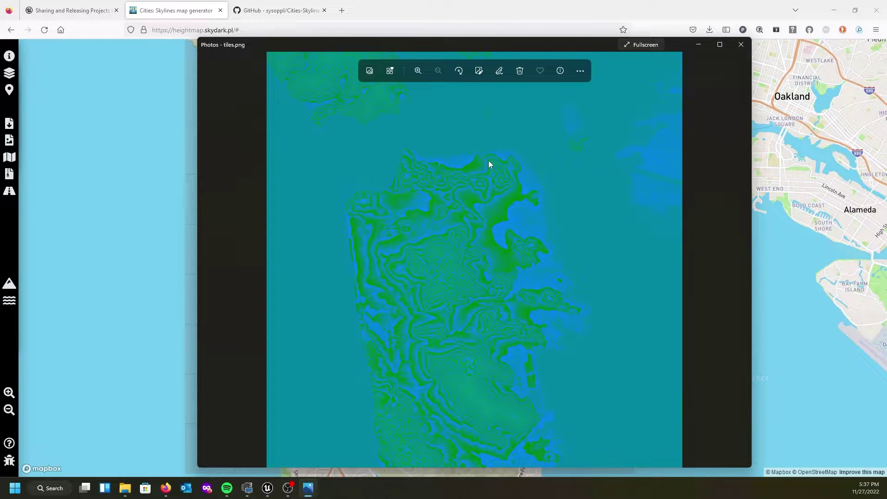
{"action": "left_click", "coordinate": [741, 45]}
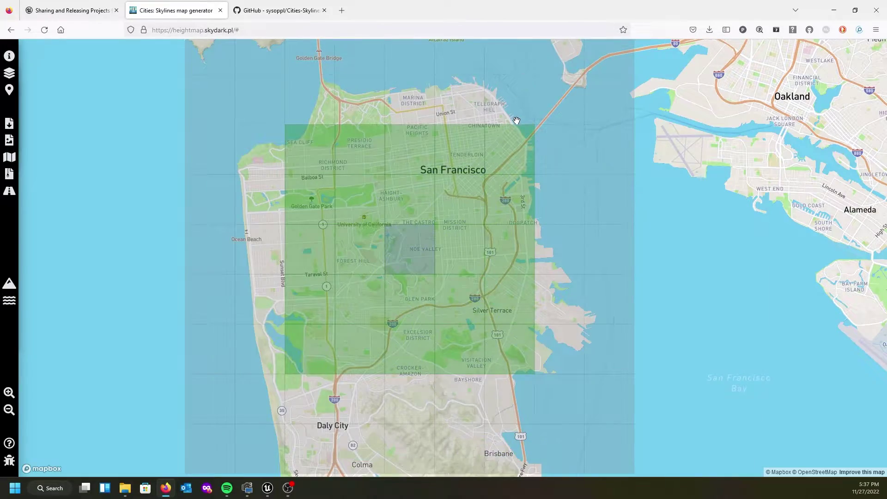
- Browse the map from San Francisco across the western United States to Utah and Glen Canyon, looking for mountainous terrain
{"action": "scroll", "coordinate": [516, 121], "scroll_direction": "down", "scroll_amount": 5}
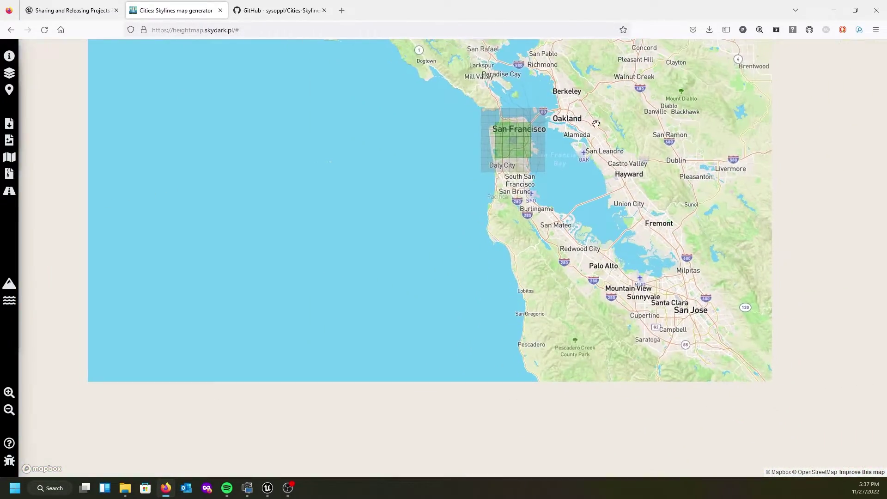
{"action": "right_click_drag", "start_coordinate": [536, 121], "coordinate": [623, 148]}
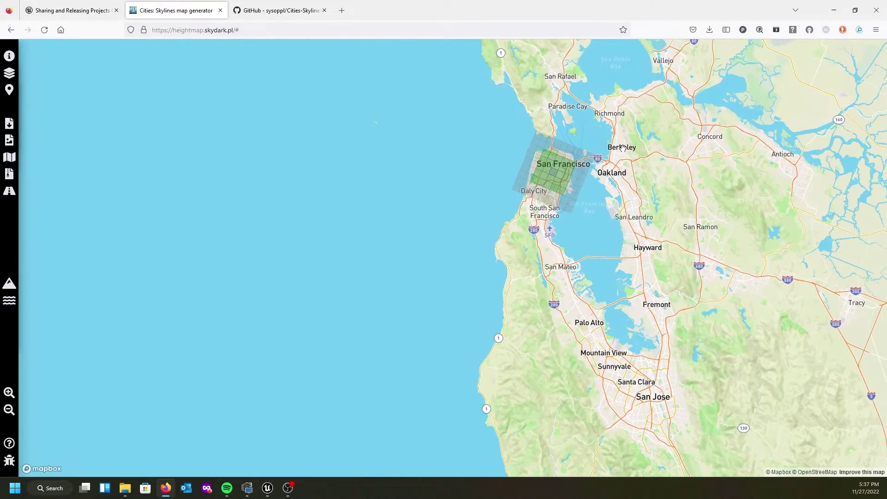
{"action": "left_click_drag", "start_coordinate": [622, 147], "coordinate": [390, 152]}
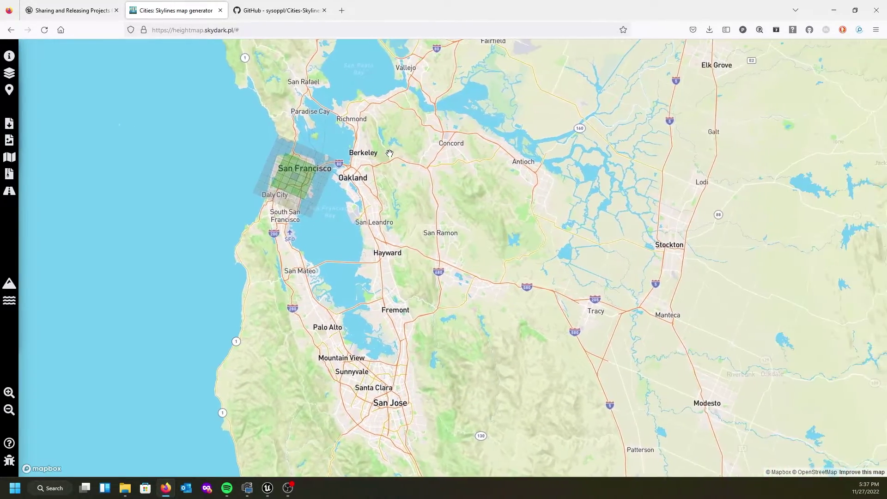
{"action": "scroll", "coordinate": [390, 154], "scroll_direction": "down", "scroll_amount": 2}
{"action": "scroll", "coordinate": [390, 154], "scroll_direction": "down", "scroll_amount": 5}
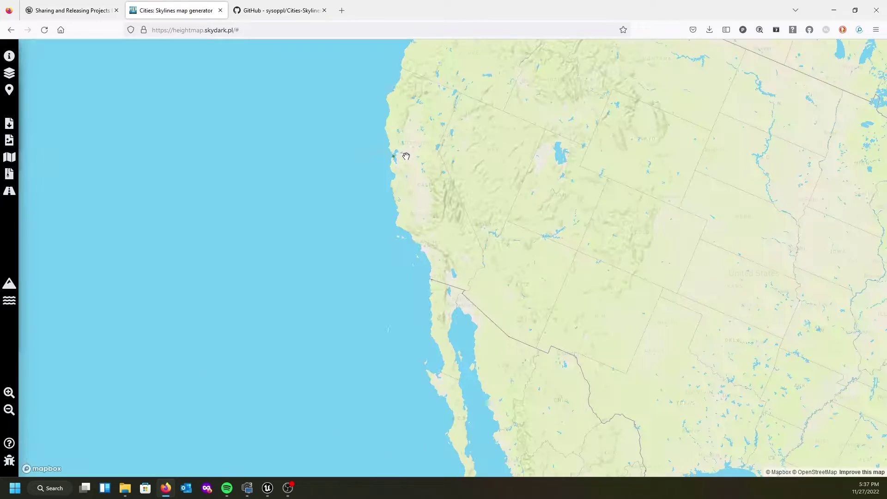
{"action": "right_click_drag", "start_coordinate": [424, 173], "coordinate": [418, 178]}
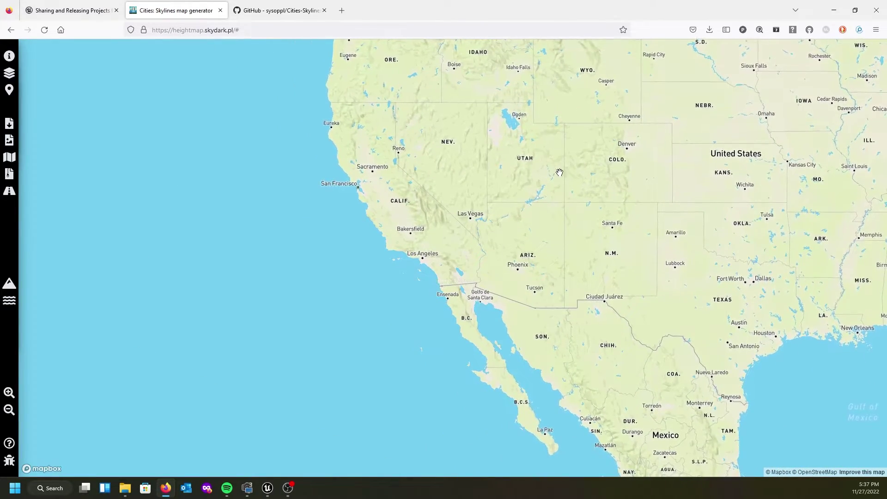
{"action": "left_click_drag", "start_coordinate": [560, 171], "coordinate": [353, 165]}
{"action": "scroll", "coordinate": [352, 165], "scroll_direction": "up", "scroll_amount": 10}
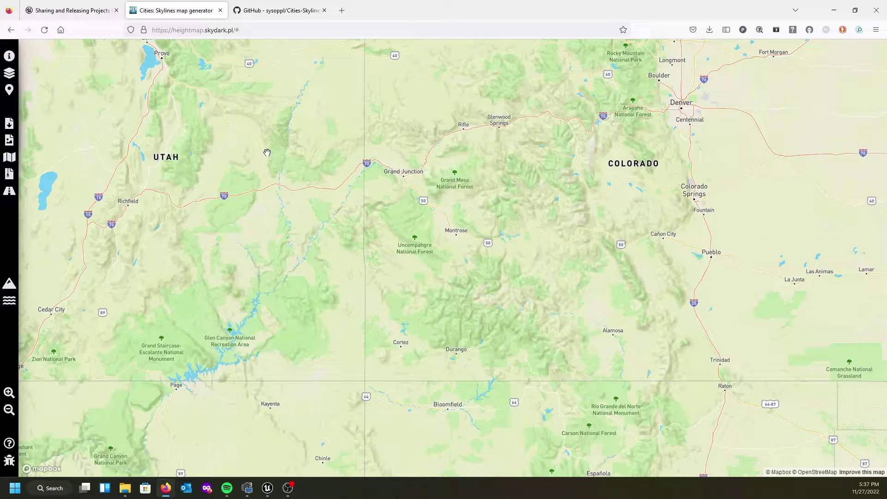
{"action": "left_click_drag", "start_coordinate": [287, 145], "coordinate": [512, 161]}
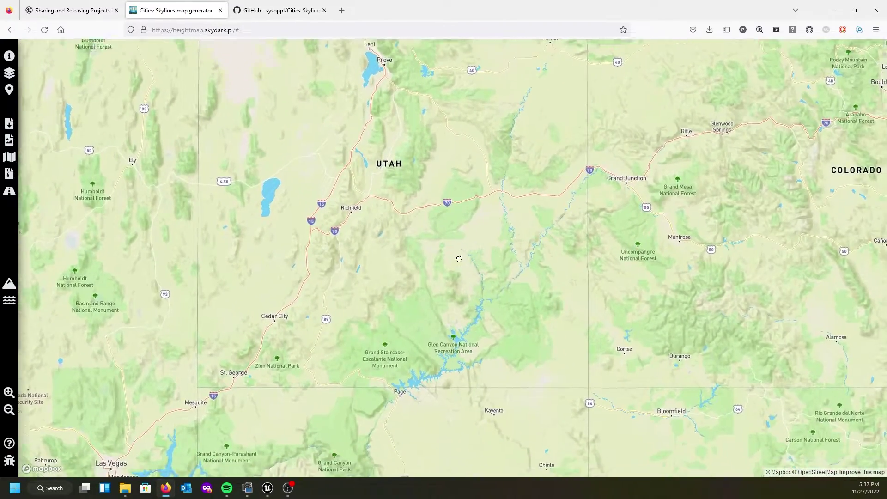
{"action": "scroll", "coordinate": [403, 239], "scroll_direction": "up", "scroll_amount": 2}
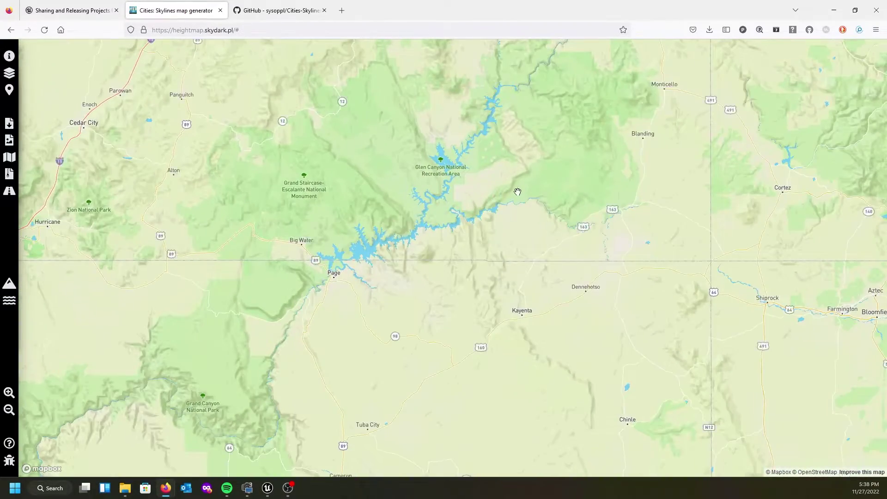
{"action": "scroll", "coordinate": [517, 192], "scroll_direction": "down", "scroll_amount": 2}
{"action": "scroll", "coordinate": [699, 198], "scroll_direction": "up", "scroll_amount": 2}
- Locate Blue Mesa Reservoir west of Gunnison, Colorado, and place the heightmap selection over it near Sapinero
{"action": "left_click_drag", "start_coordinate": [704, 194], "coordinate": [137, 226]}
{"action": "left_click_drag", "start_coordinate": [211, 104], "coordinate": [207, 213]}
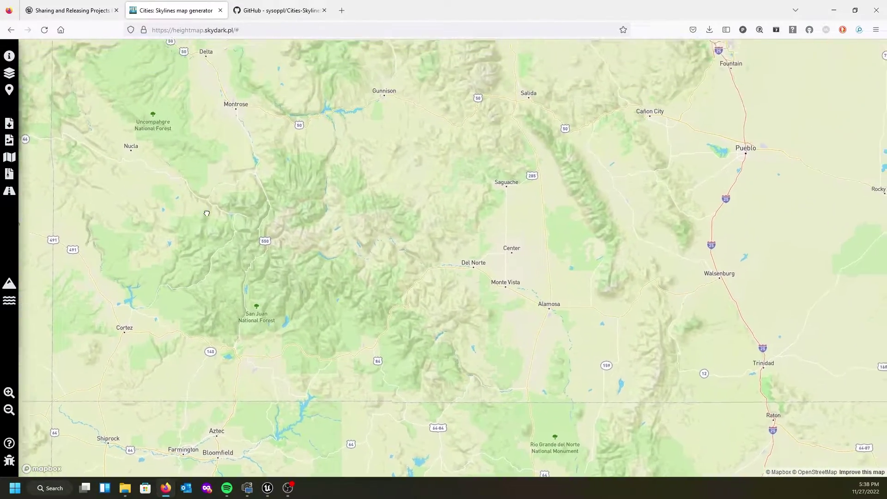
{"action": "scroll", "coordinate": [256, 185], "scroll_direction": "up", "scroll_amount": 2}
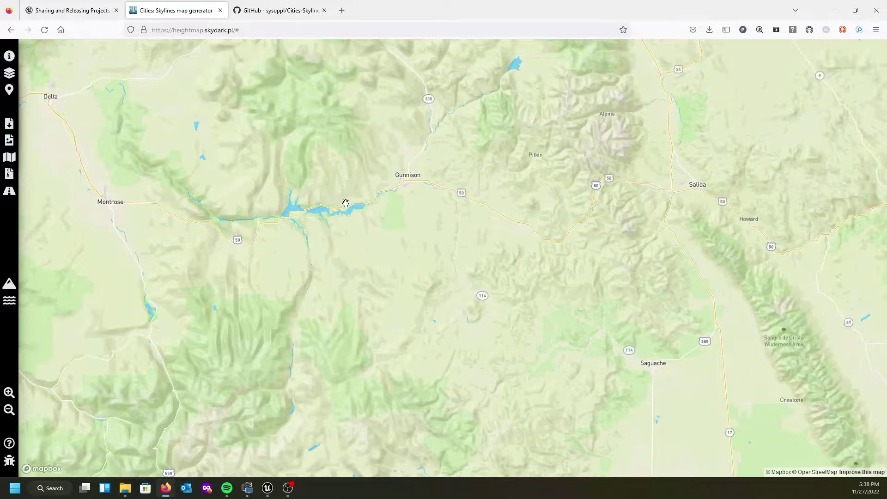
{"action": "scroll", "coordinate": [342, 204], "scroll_direction": "up", "scroll_amount": 1}
{"action": "scroll", "coordinate": [285, 201], "scroll_direction": "up", "scroll_amount": 2}
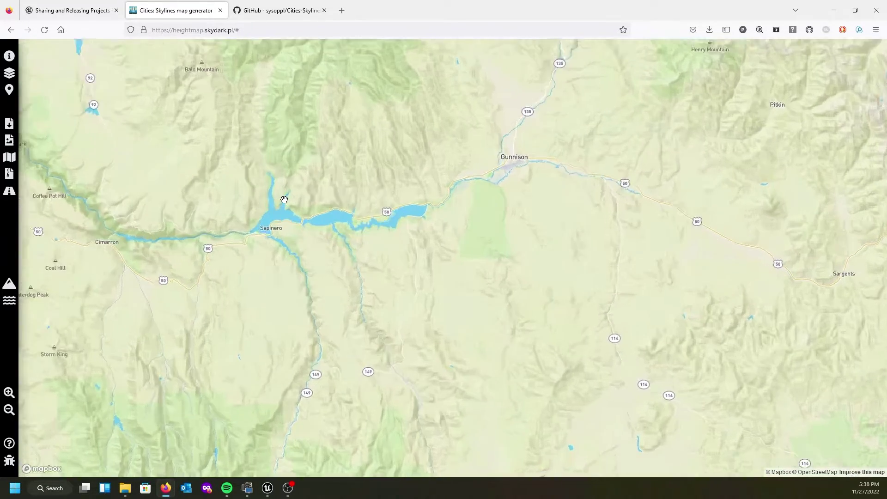
{"action": "scroll", "coordinate": [284, 199], "scroll_direction": "up", "scroll_amount": 1}
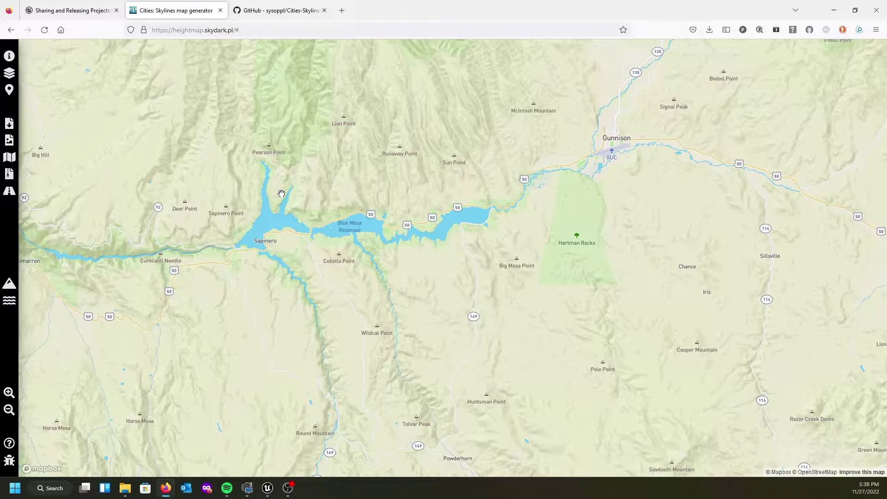
{"action": "left_click_drag", "start_coordinate": [307, 182], "coordinate": [368, 189]}
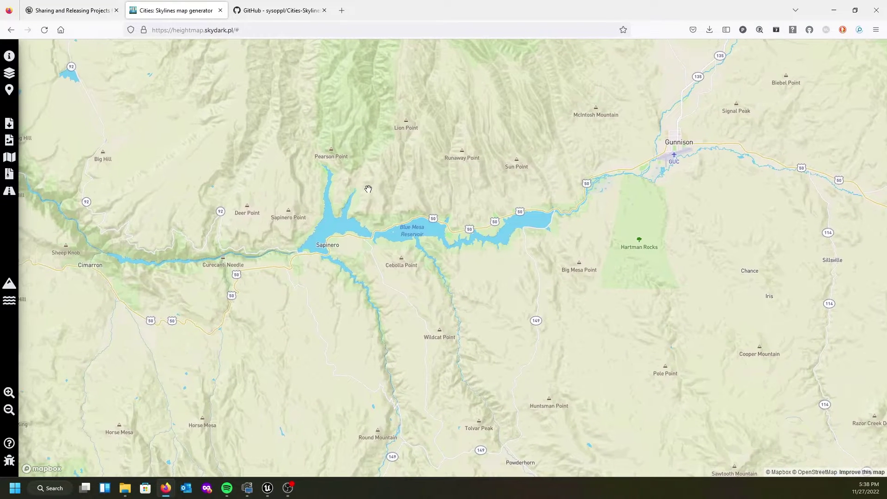
{"action": "scroll", "coordinate": [368, 190], "scroll_direction": "up", "scroll_amount": 1}
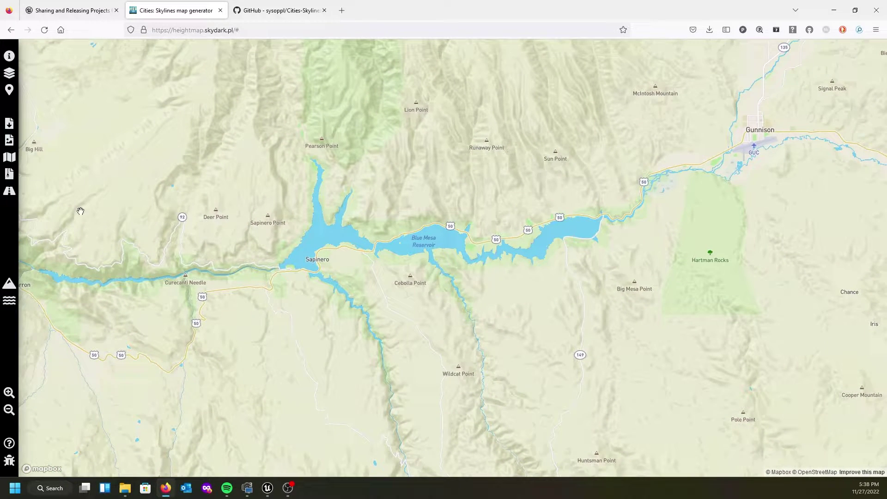
{"action": "left_click", "coordinate": [379, 244]}
{"action": "scroll", "coordinate": [379, 243], "scroll_direction": "up", "scroll_amount": 3}
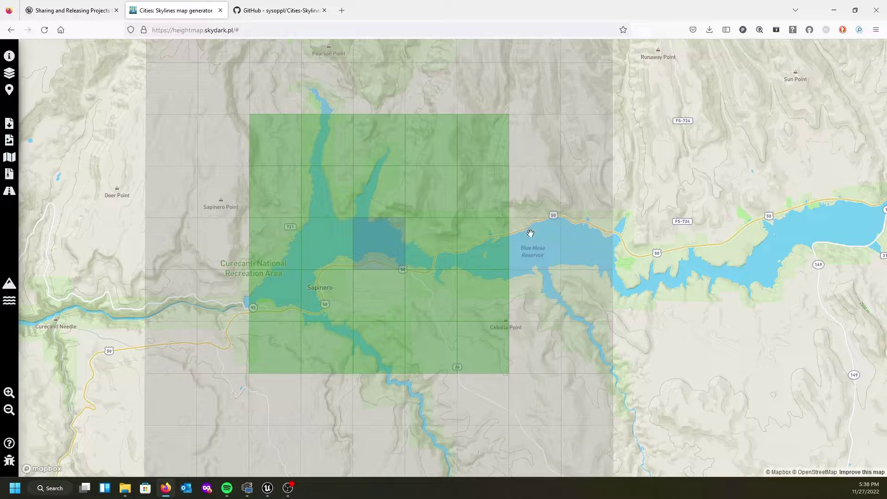
- Shift the selection northwest so its centre covers the reservoir's northern arm, and download the PNG height map
{"action": "mouse_move", "coordinate": [477, 194]}
{"action": "left_mouse_down"}
{"action": "mouse_move", "coordinate": [485, 201]}
{"action": "mouse_move", "coordinate": [470, 201]}
{"action": "left_mouse_up"}
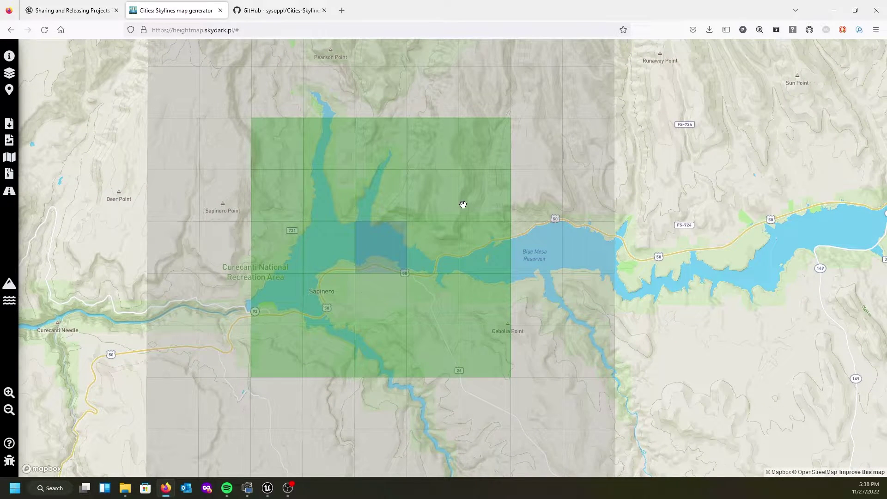
{"action": "scroll", "coordinate": [462, 203], "scroll_direction": "down", "scroll_amount": 2}
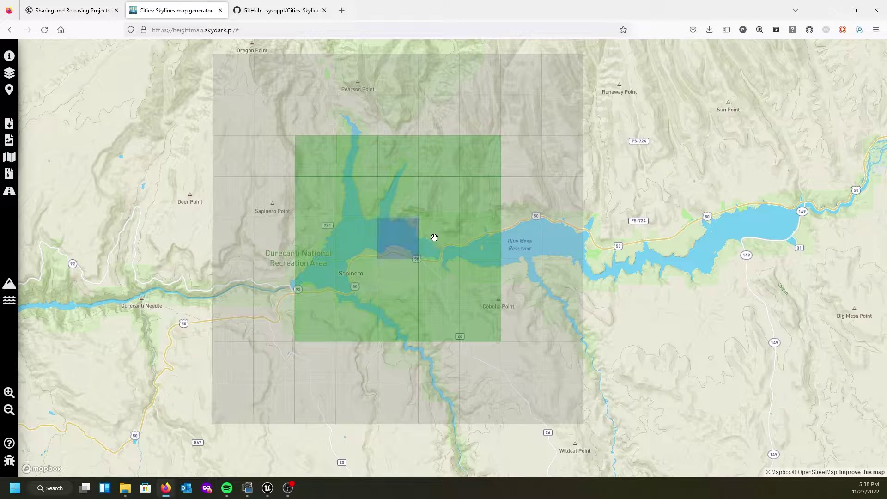
{"action": "left_click_drag", "start_coordinate": [393, 240], "coordinate": [350, 212]}
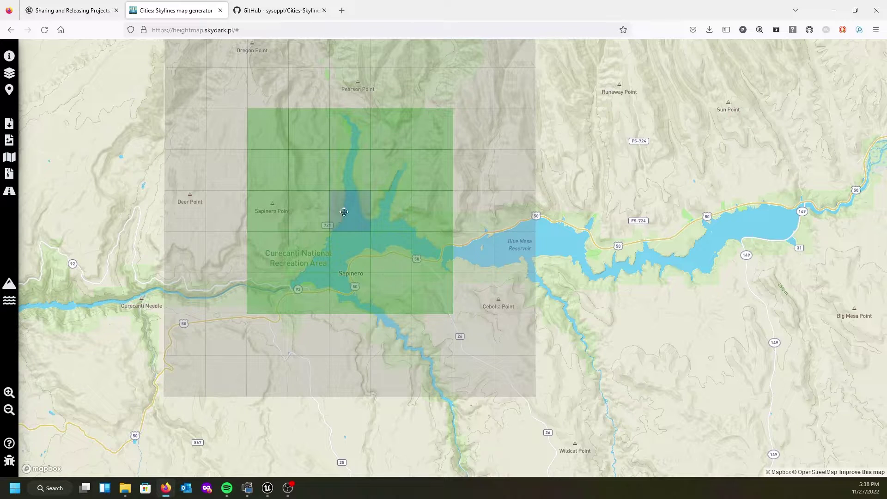
{"action": "left_click_drag", "start_coordinate": [352, 241], "coordinate": [360, 245]}
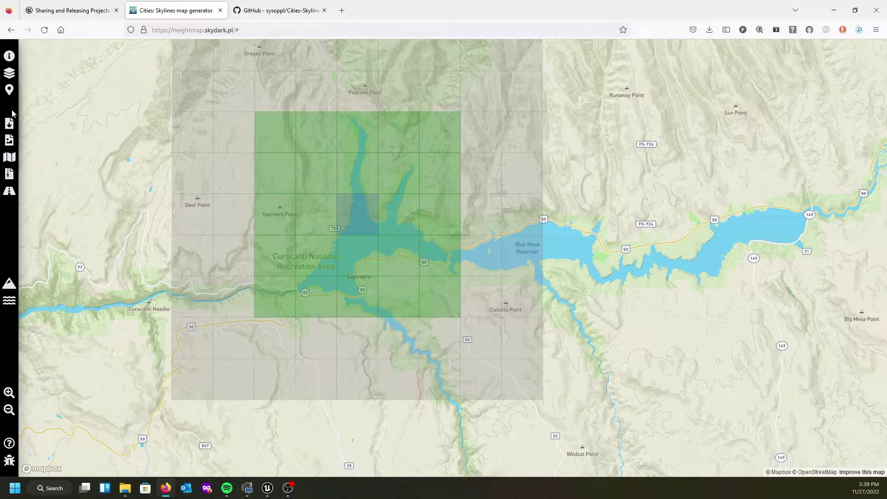
{"action": "left_click", "coordinate": [9, 141]}
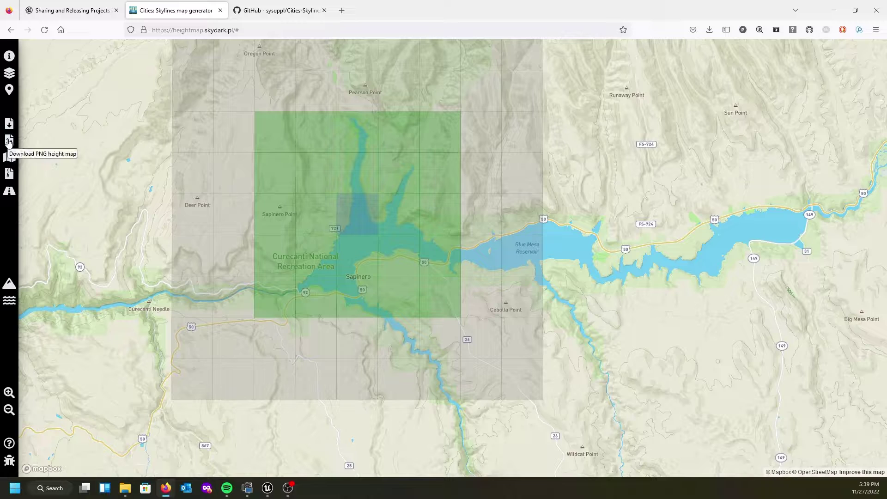
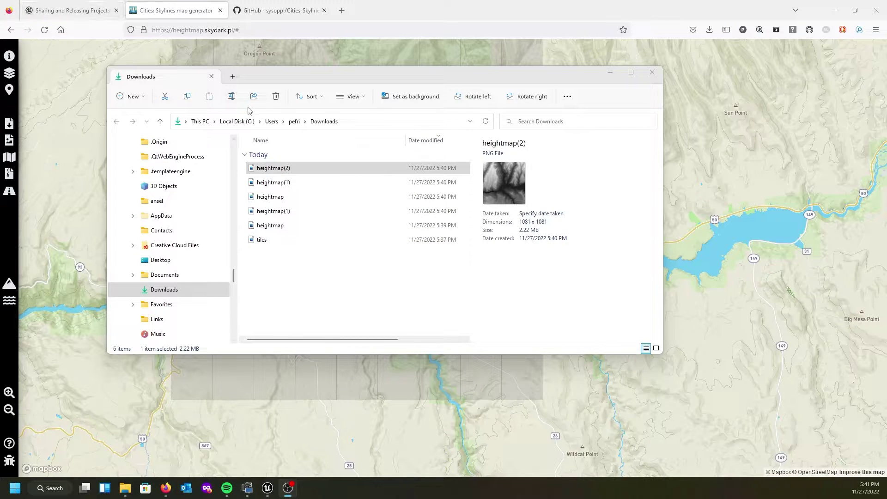
- Hide the Downloads window and review the selection's size, height and water settings on the map
{"action": "left_click", "coordinate": [124, 487]}
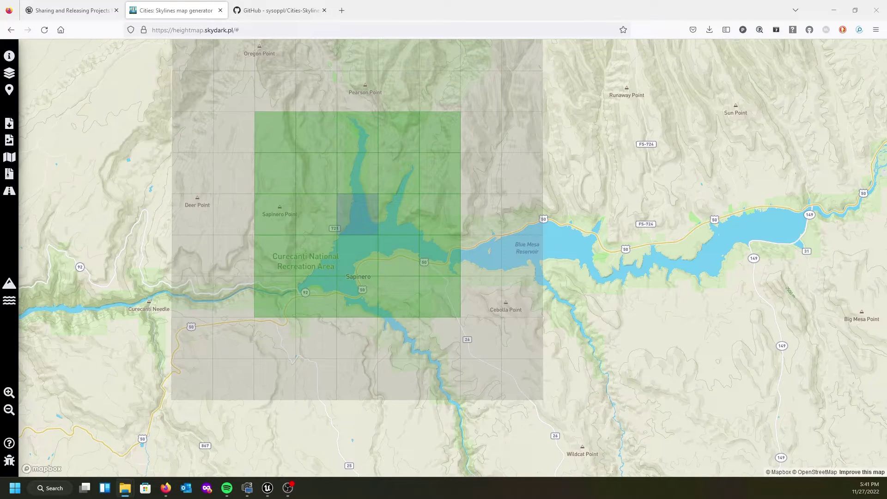
{"action": "left_click", "coordinate": [10, 57]}
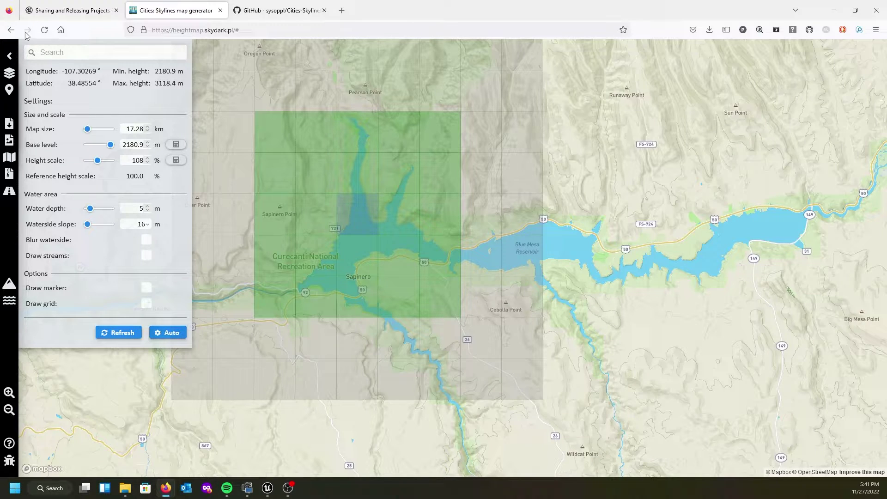
{"action": "left_click", "coordinate": [9, 56]}
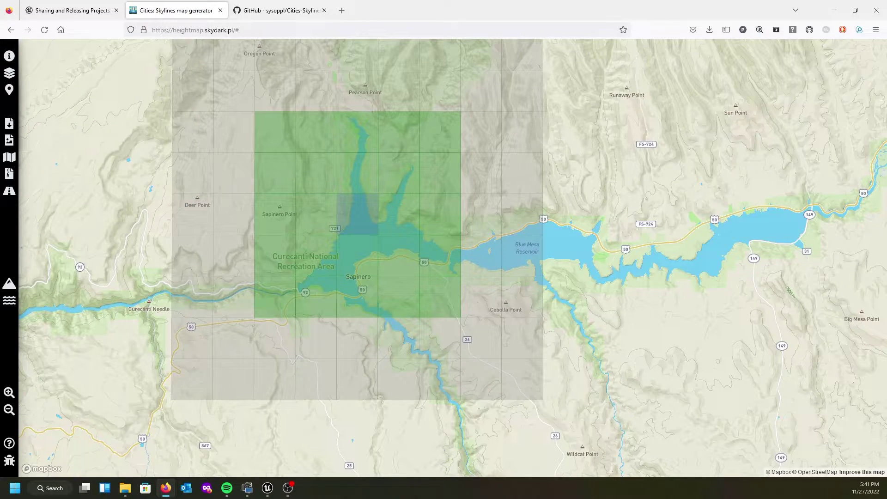
- Compare the heightmap files in the Downloads folder, and view heightmap(2).png enlarged before closing the preview
{"action": "key", "text": "alt+Tab"}
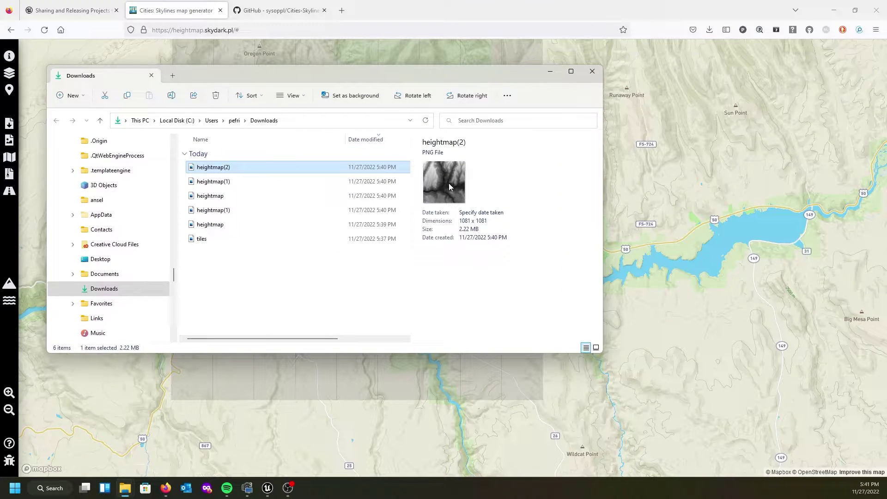
{"action": "left_click_drag", "start_coordinate": [421, 76], "coordinate": [98, 125]}
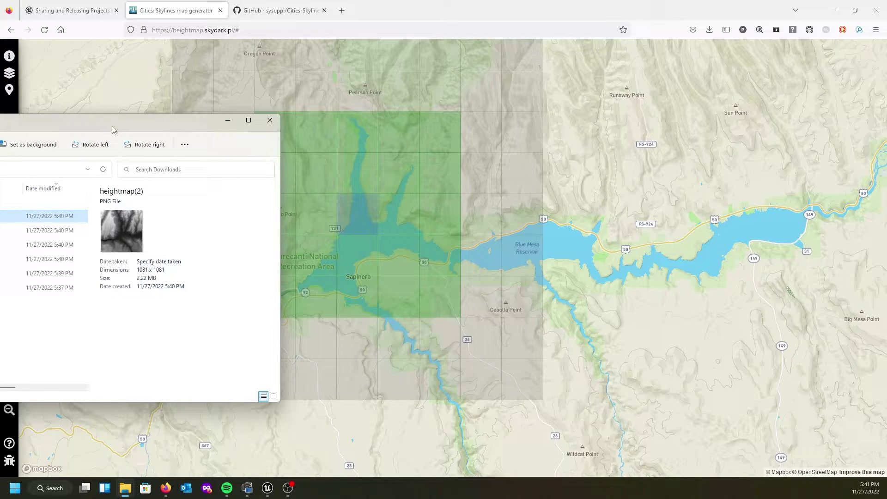
{"action": "left_click_drag", "start_coordinate": [115, 127], "coordinate": [470, 97]}
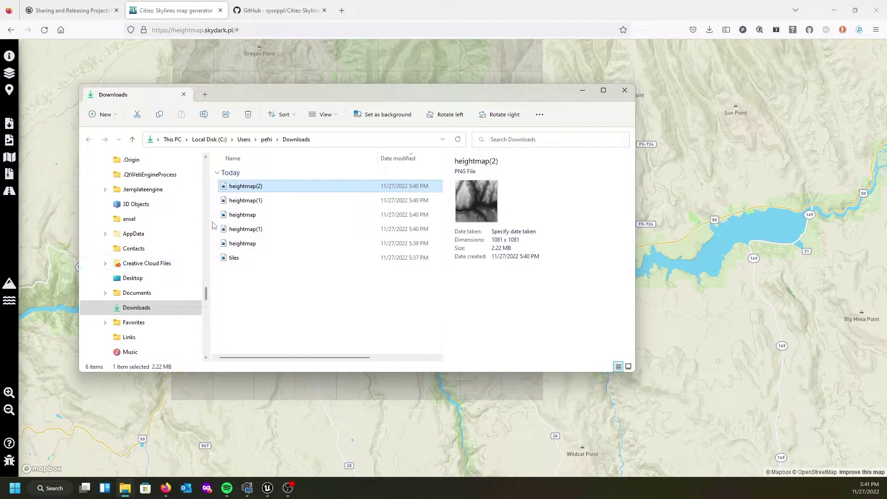
{"action": "left_click", "coordinate": [237, 201]}
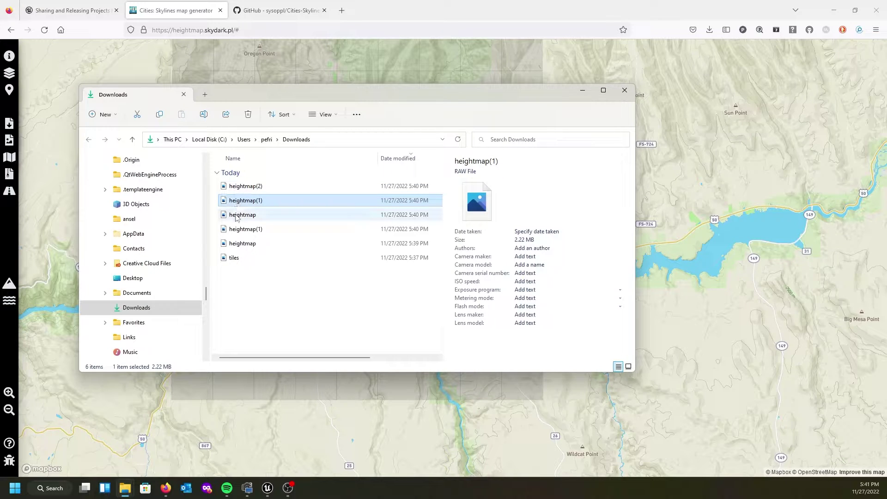
{"action": "left_click", "coordinate": [236, 215]}
{"action": "left_click", "coordinate": [240, 233]}
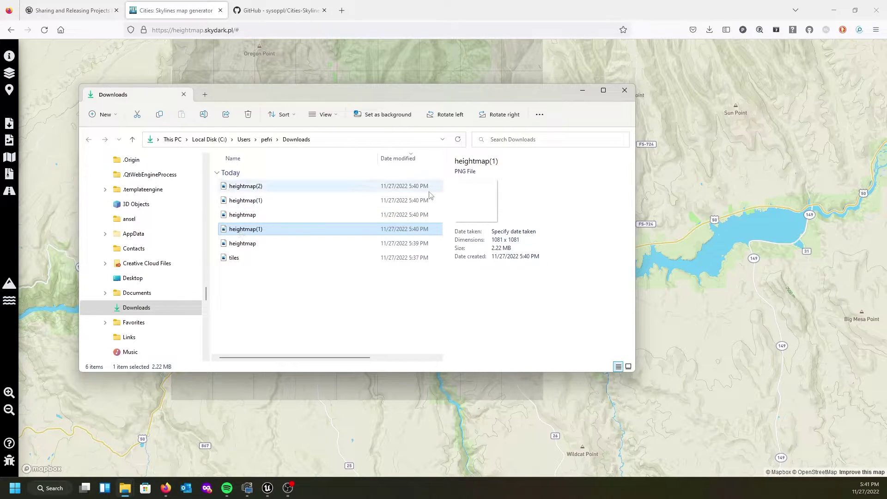
{"action": "left_click", "coordinate": [242, 187]}
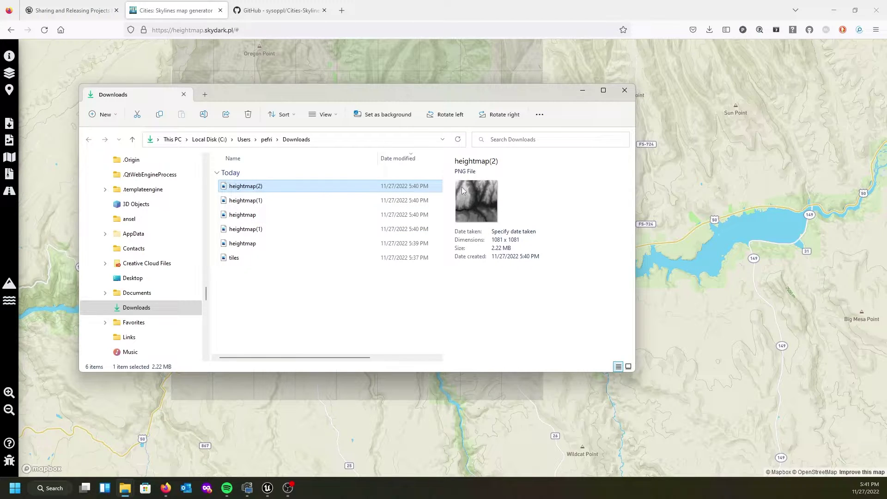
{"action": "double_click", "coordinate": [247, 186]}
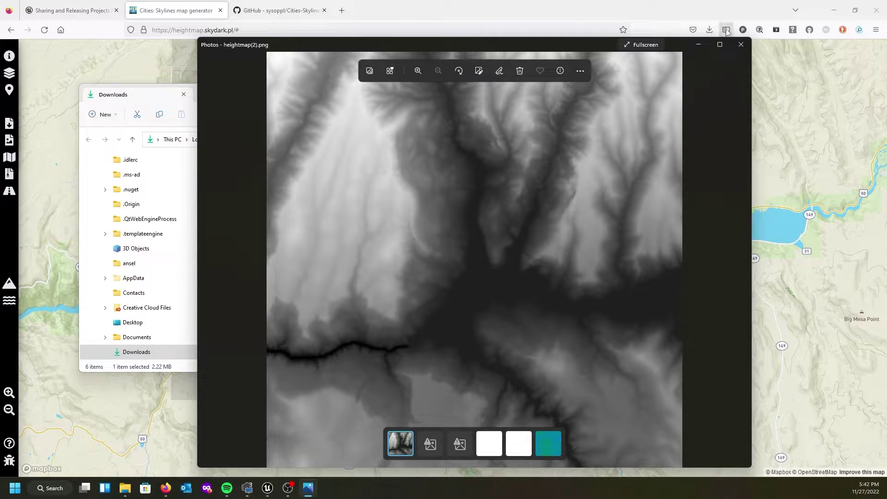
{"action": "left_click", "coordinate": [741, 45]}
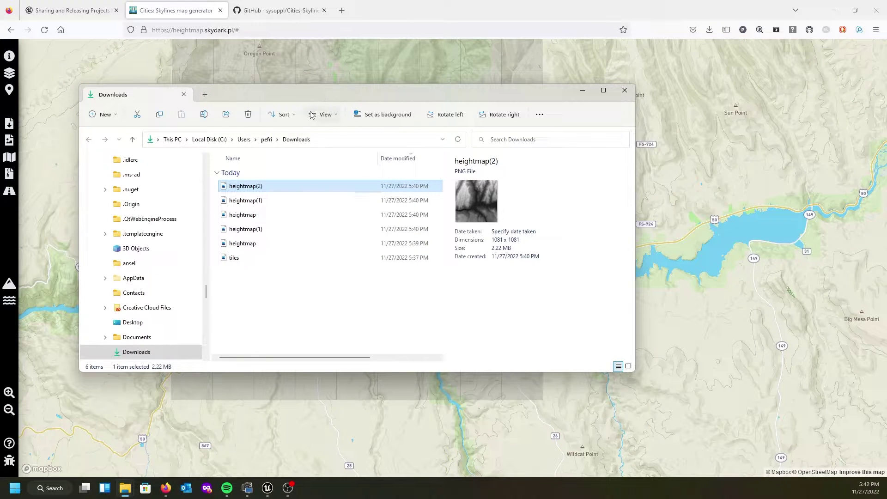
- Copy the heightmap(2) PNG file from the Downloads folder and minimize the folder window
{"action": "right_click", "coordinate": [253, 189]}
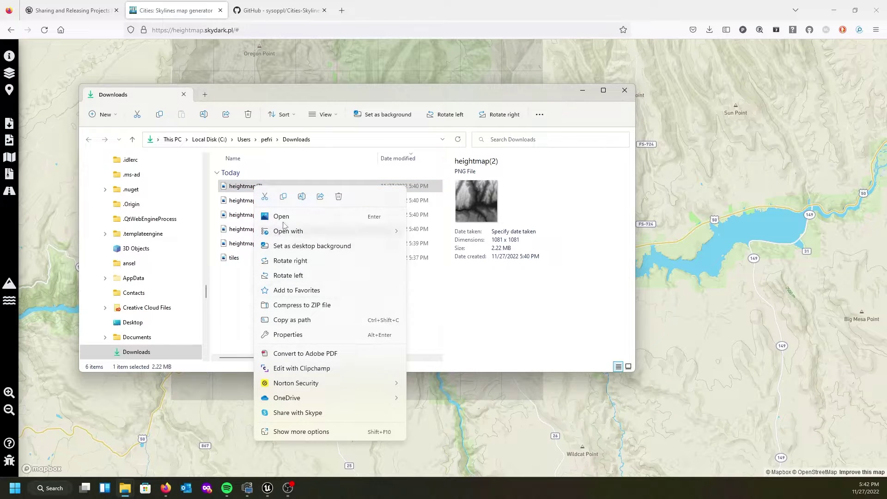
{"action": "left_click", "coordinate": [284, 197]}
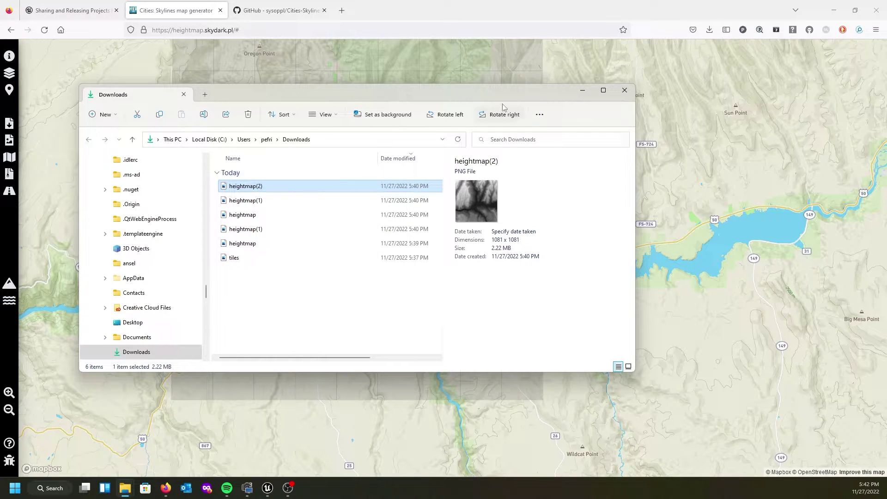
{"action": "left_click", "coordinate": [584, 91]}
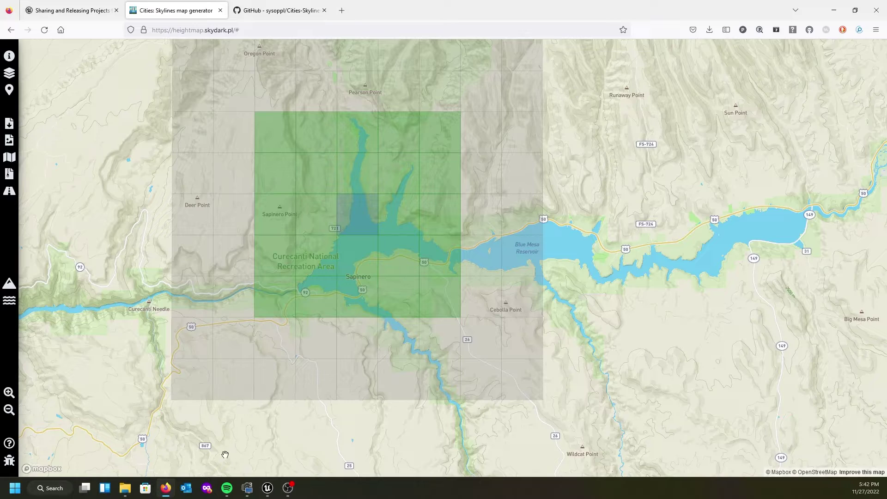
- Paste the copied heightmap(2) PNG into the HeightMaps folder on Local Disk (M:) and move the folder window out of the way
{"action": "mouse_move", "coordinate": [127, 492]}
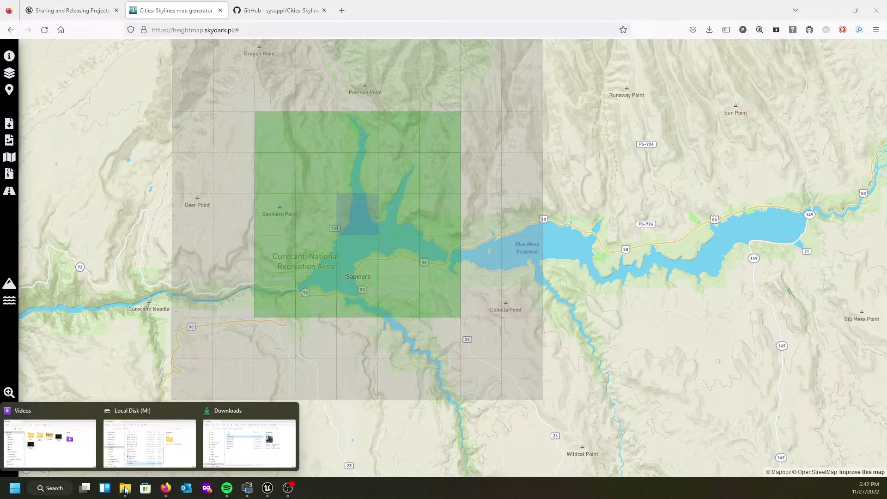
{"action": "left_click", "coordinate": [130, 443]}
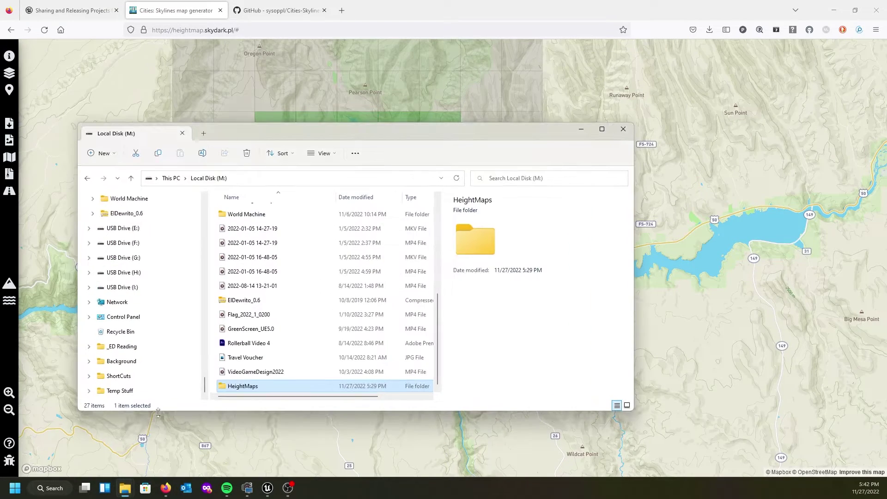
{"action": "double_click", "coordinate": [235, 387]}
{"action": "right_click", "coordinate": [253, 243]}
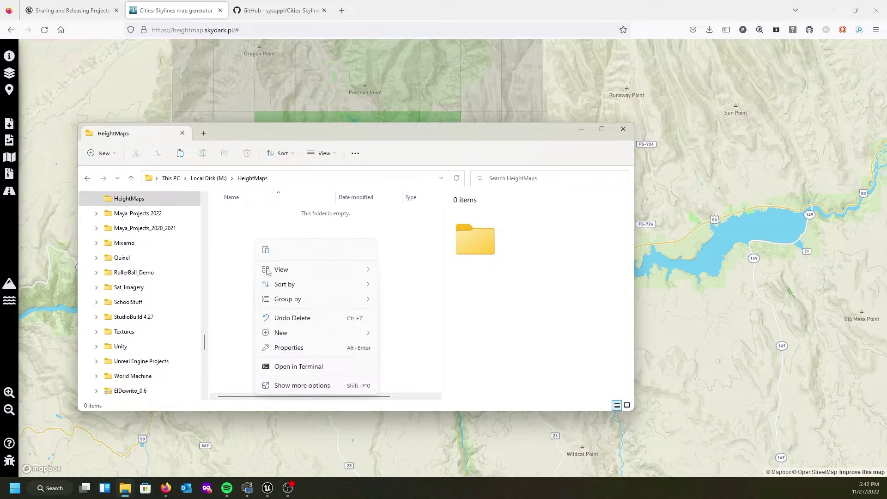
{"action": "key", "text": "Escape"}
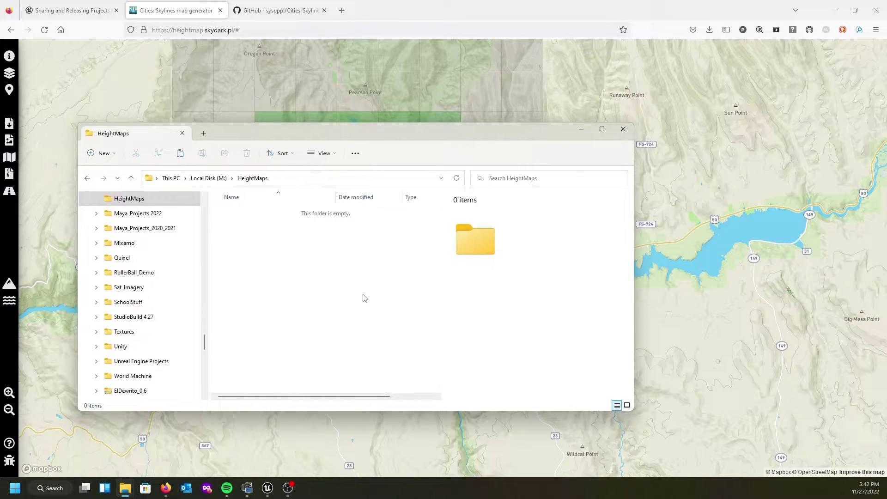
{"action": "key", "text": "ctrl+v"}
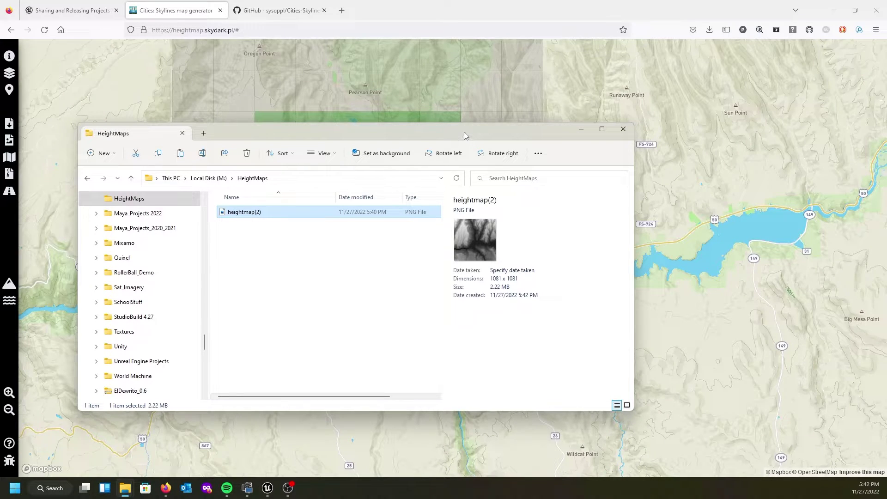
{"action": "left_click_drag", "start_coordinate": [465, 135], "coordinate": [0, 124]}
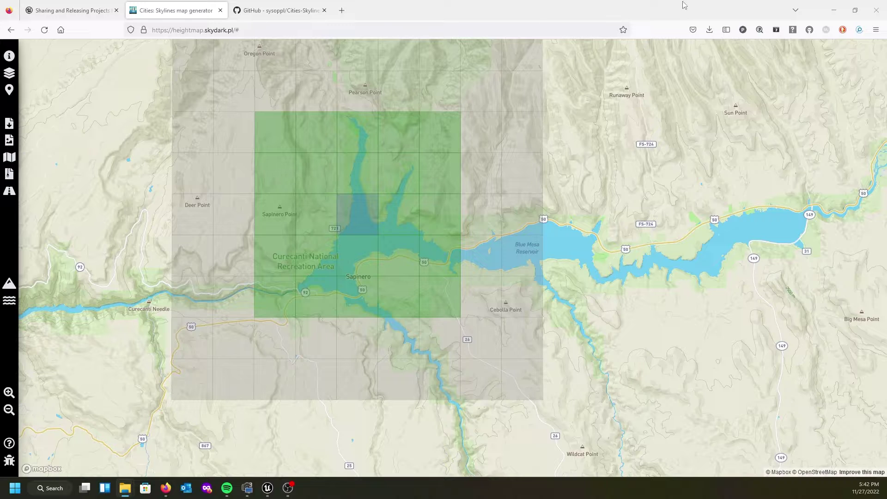
- Switch to the Unreal Editor and open the Maps folder in the project's content
{"action": "left_click", "coordinate": [834, 10]}
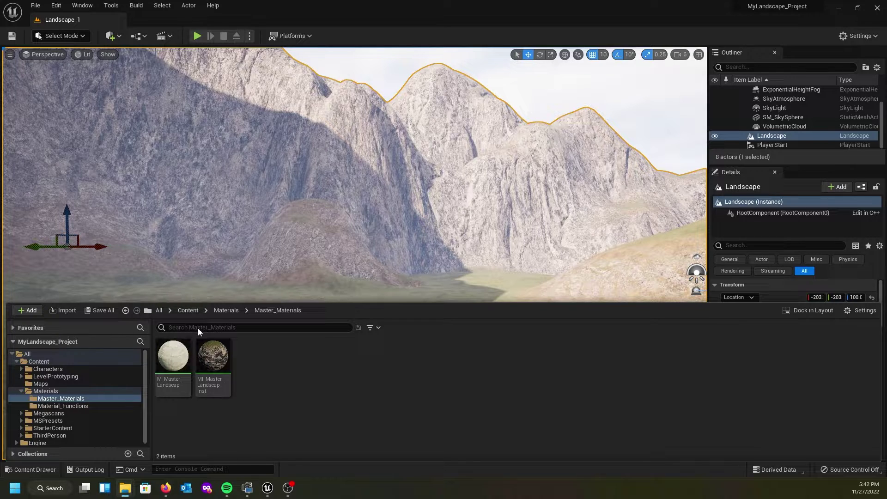
{"action": "left_click", "coordinate": [190, 312]}
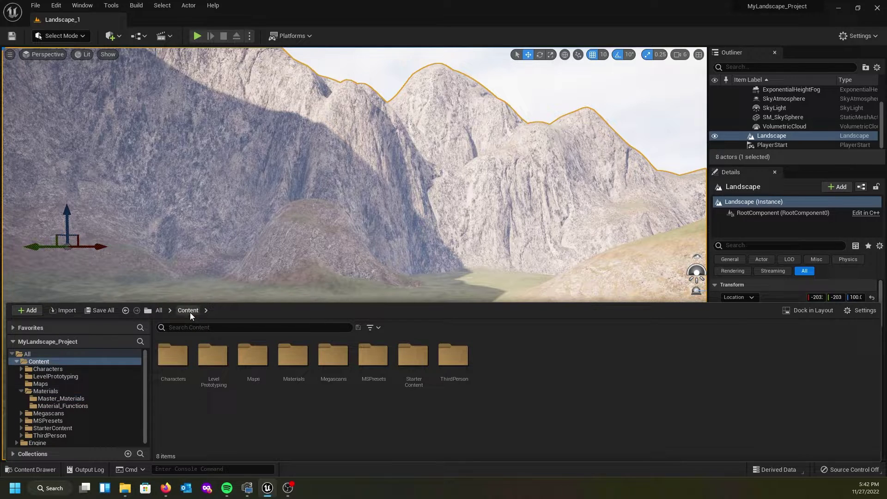
{"action": "double_click", "coordinate": [245, 360]}
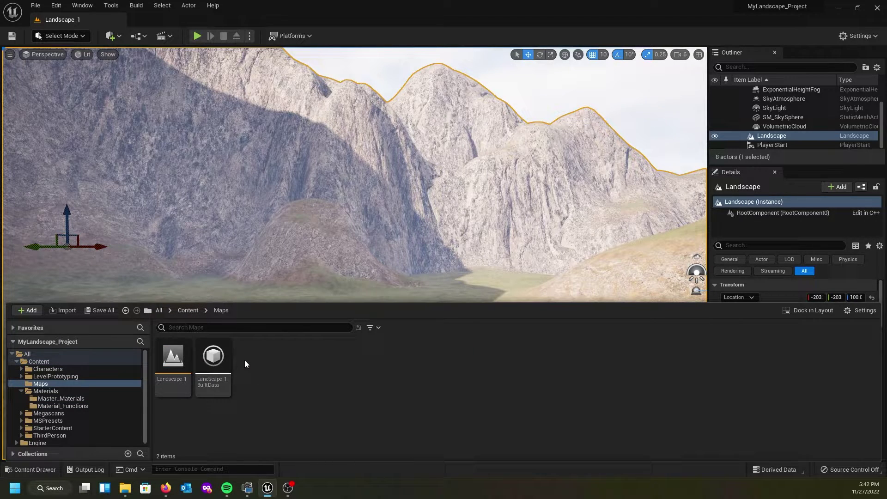
- Create a new level from the Basic template
{"action": "left_click", "coordinate": [35, 5]}
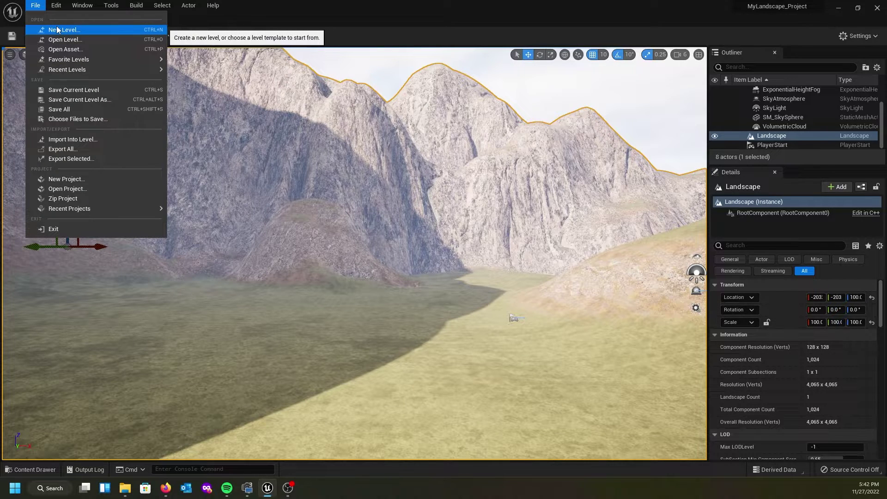
{"action": "left_click", "coordinate": [57, 29]}
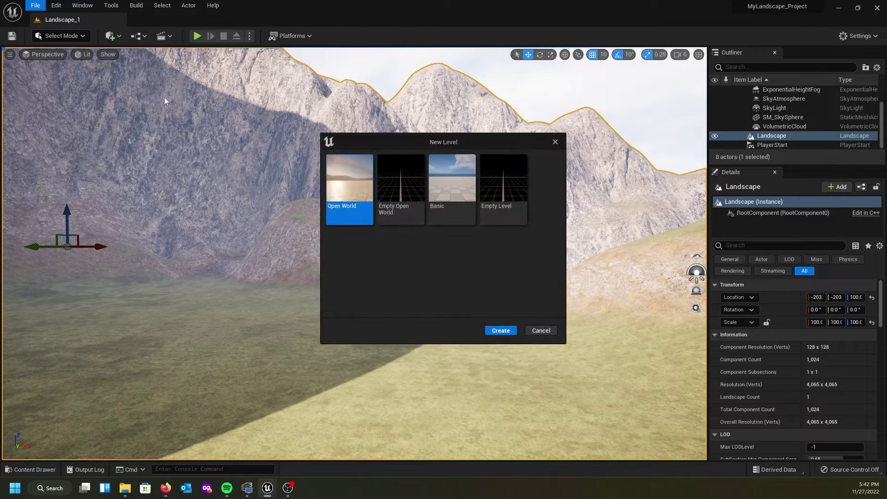
{"action": "left_click", "coordinate": [454, 196]}
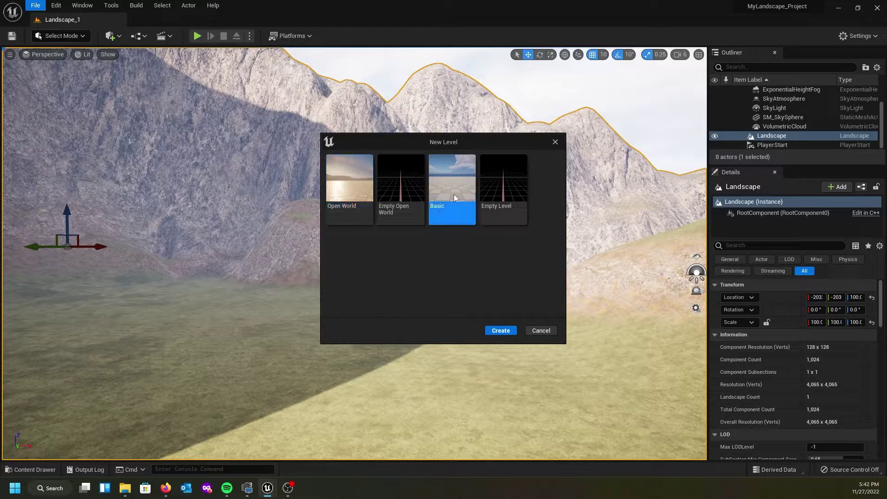
{"action": "left_click", "coordinate": [501, 330]}
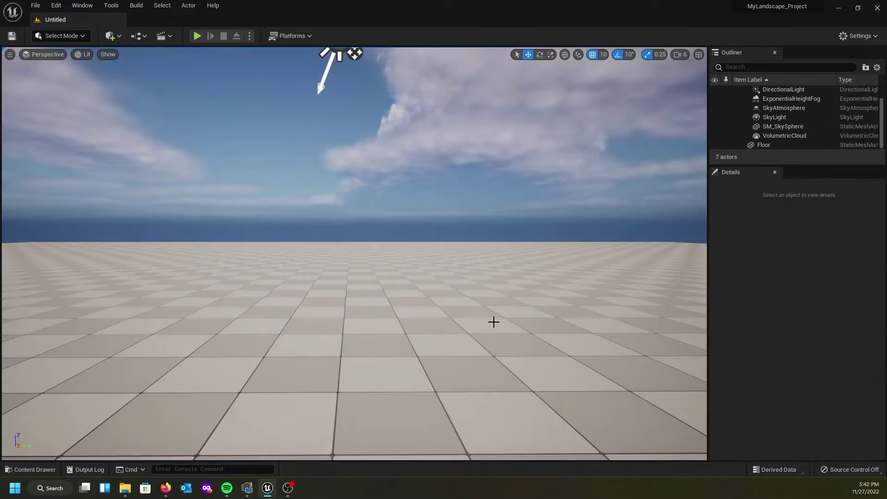
{"action": "mouse_move", "coordinate": [370, 281]}
{"action": "right_mouse_down"}
{"action": "mouse_move", "coordinate": [361, 301]}
{"action": "mouse_move", "coordinate": [370, 314]}
{"action": "mouse_move", "coordinate": [384, 310]}
{"action": "mouse_move", "coordinate": [370, 277]}
{"action": "right_mouse_up"}
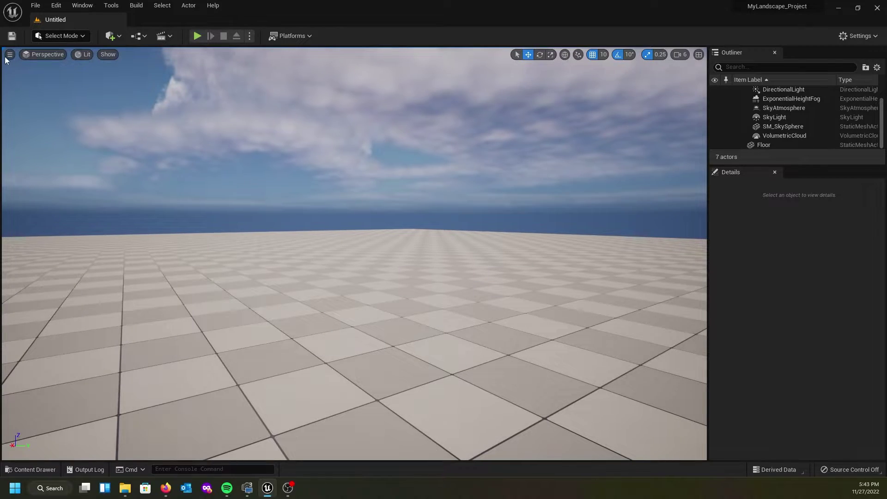
{"action": "mouse_move", "coordinate": [201, 170]}
{"action": "right_mouse_down"}
{"action": "mouse_move", "coordinate": [192, 156]}
{"action": "mouse_move", "coordinate": [197, 181]}
{"action": "right_mouse_up"}
{"action": "right_click_drag", "start_coordinate": [412, 206], "coordinate": [180, 149]}
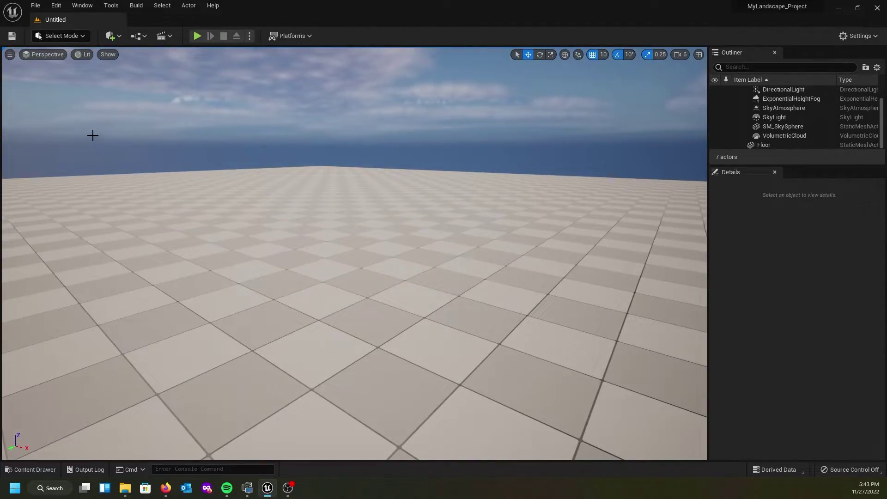
{"action": "right_click_drag", "start_coordinate": [325, 196], "coordinate": [293, 154]}
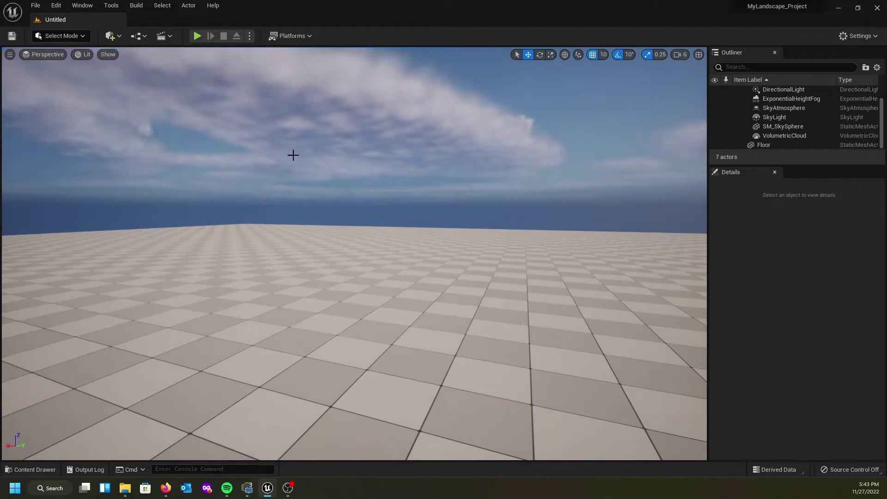
- Save the new level in the Maps folder under the name Landscape_2
{"action": "left_click", "coordinate": [39, 6]}
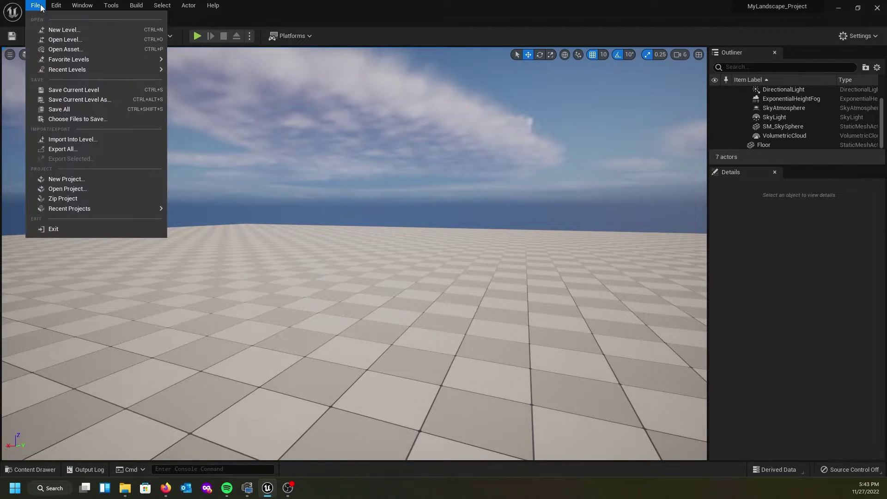
{"action": "left_click", "coordinate": [84, 99]}
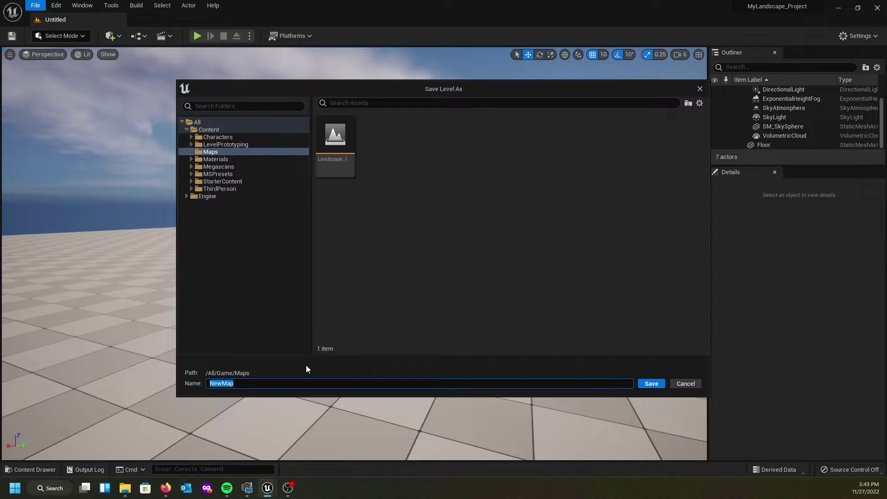
{"action": "type", "text": "Landscxa"}
{"action": "key", "text": "BackSpace"}
{"action": "key", "text": "BackSpace"}
{"action": "type", "text": "ape_2"}
{"action": "key", "text": "Return"}
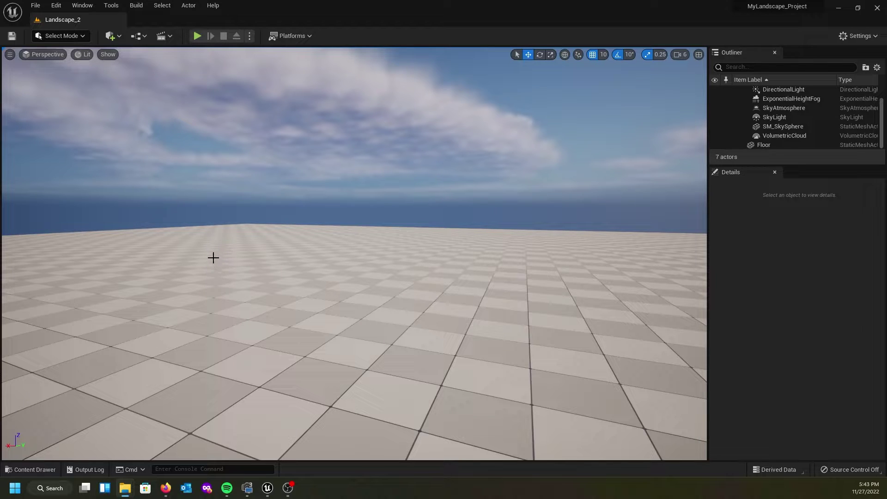
- Switch the editor to Landscape mode to set up a new landscape in the Landscape_2 level
{"action": "left_click", "coordinate": [82, 36]}
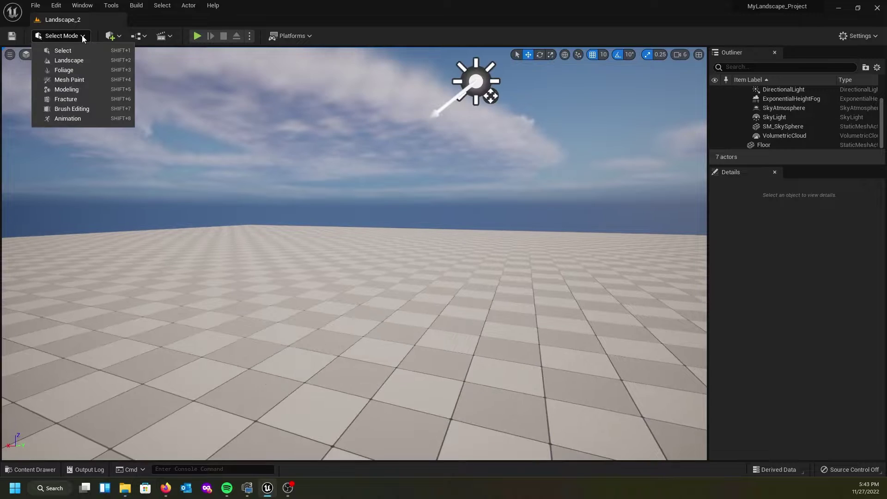
{"action": "left_click", "coordinate": [73, 60]}
{"action": "right_click_drag", "start_coordinate": [287, 192], "coordinate": [326, 176]}
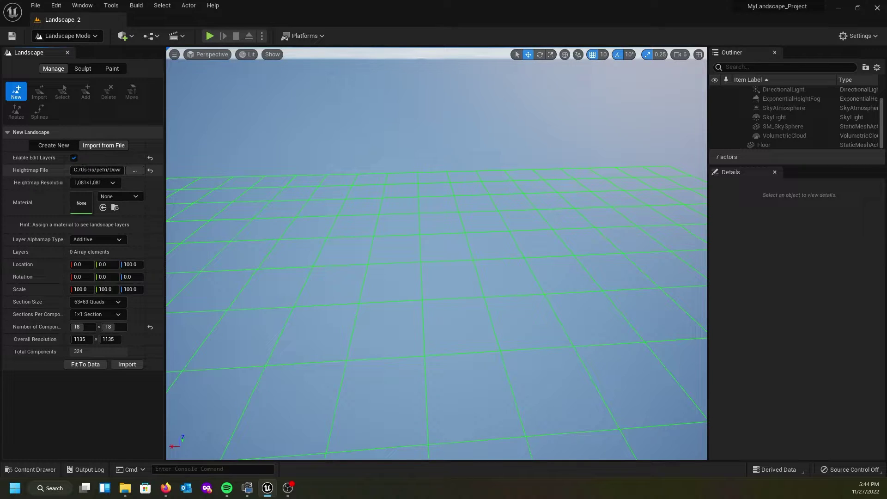
- Start choosing a different heightmap file for the new landscape and browse from Downloads to This PC
{"action": "left_click", "coordinate": [134, 173]}
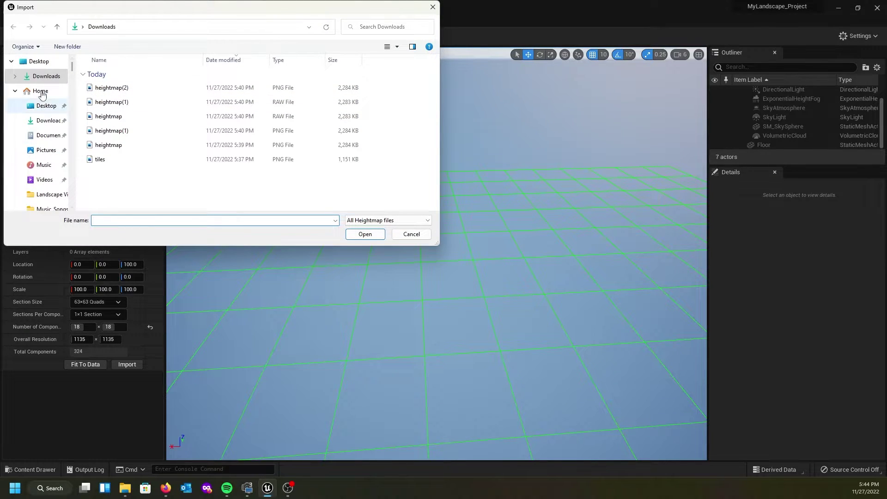
{"action": "scroll", "coordinate": [72, 101], "scroll_direction": "down", "scroll_amount": 2}
{"action": "scroll", "coordinate": [61, 152], "scroll_direction": "down", "scroll_amount": 4}
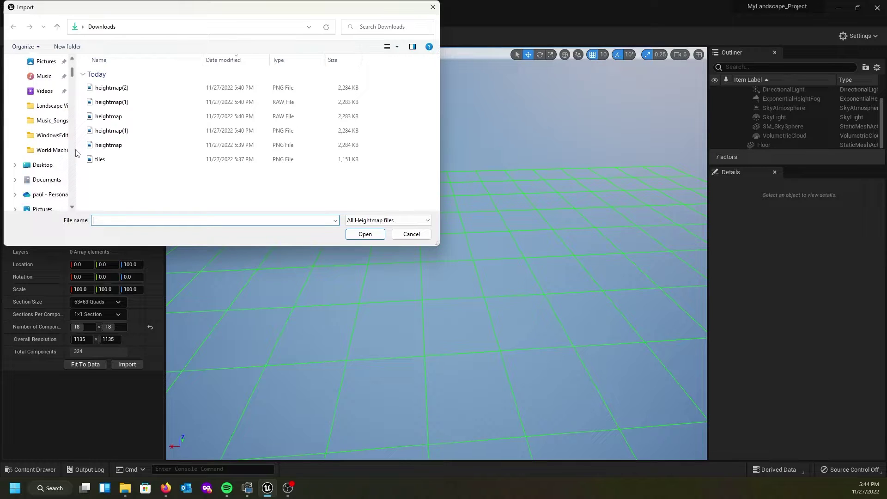
{"action": "scroll", "coordinate": [50, 153], "scroll_direction": "down", "scroll_amount": 4}
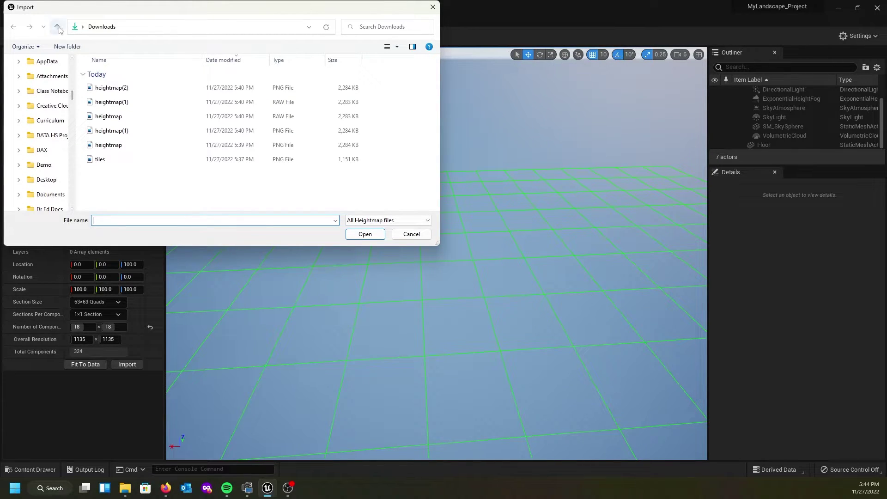
{"action": "left_click", "coordinate": [83, 27]}
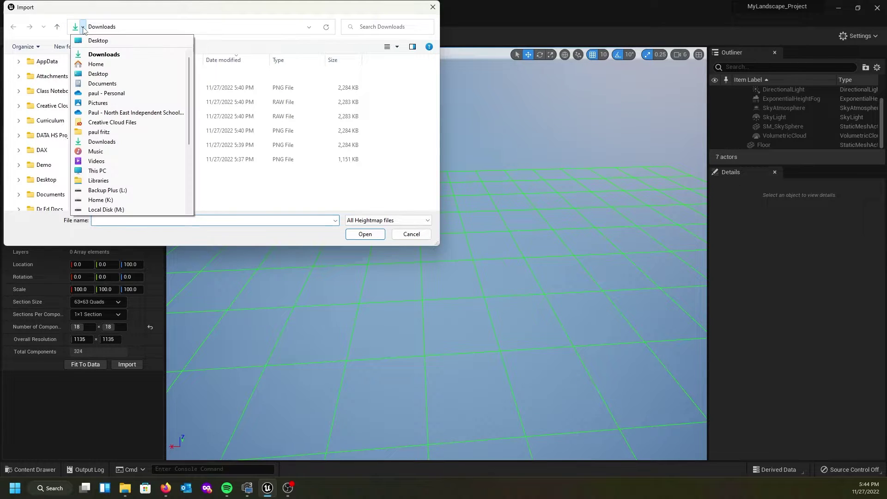
{"action": "left_click", "coordinate": [98, 171]}
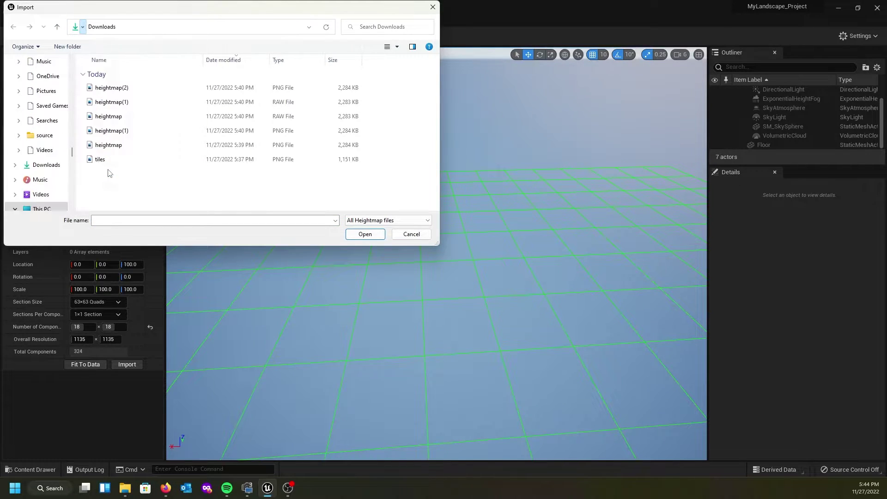
{"action": "scroll", "coordinate": [167, 195], "scroll_direction": "down", "scroll_amount": 3}
{"action": "scroll", "coordinate": [167, 195], "scroll_direction": "up", "scroll_amount": 3}
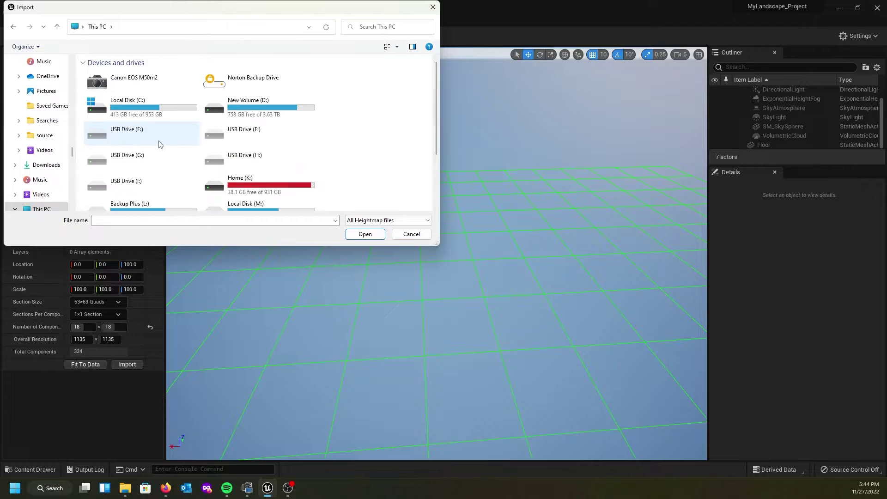
{"action": "double_click", "coordinate": [261, 109]}
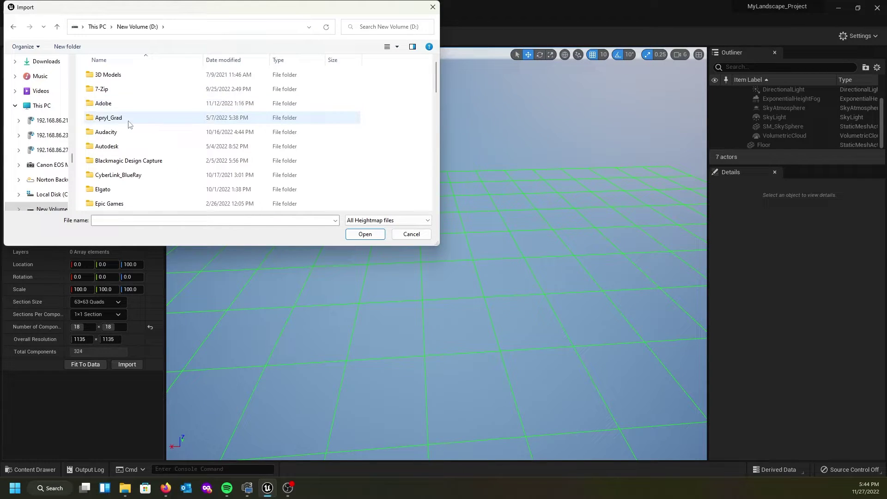
{"action": "scroll", "coordinate": [125, 120], "scroll_direction": "down", "scroll_amount": 2}
{"action": "scroll", "coordinate": [124, 119], "scroll_direction": "up", "scroll_amount": 2}
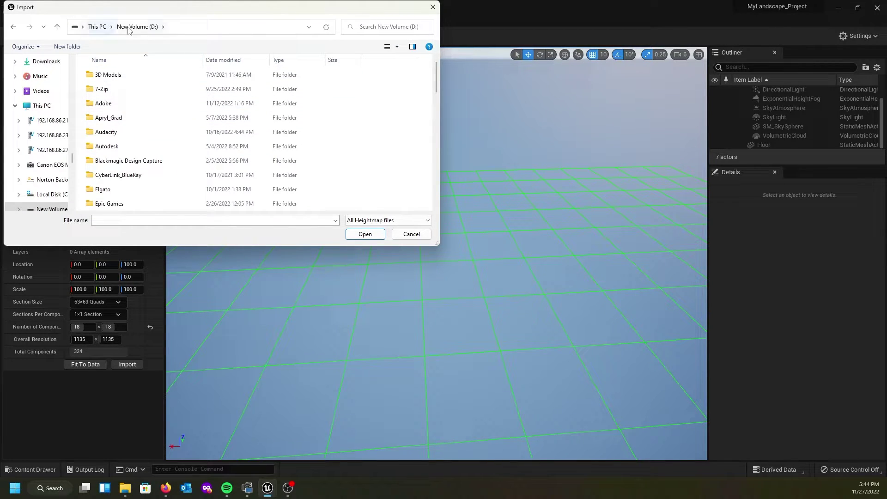
{"action": "left_click", "coordinate": [57, 27]}
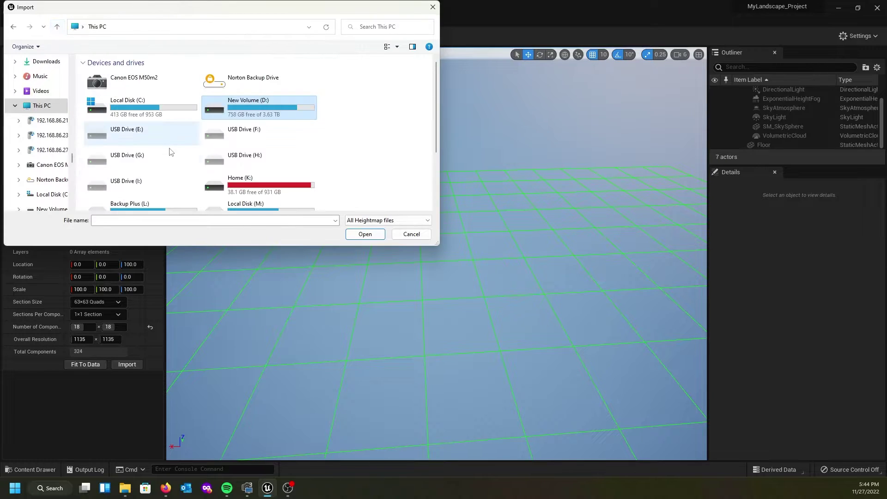
- Load heightmap(2) from the HeightMaps folder on Local Disk (M:) as the new landscape's heightmap and inspect its wireframe preview
{"action": "scroll", "coordinate": [252, 187], "scroll_direction": "down", "scroll_amount": 2}
{"action": "double_click", "coordinate": [235, 159]}
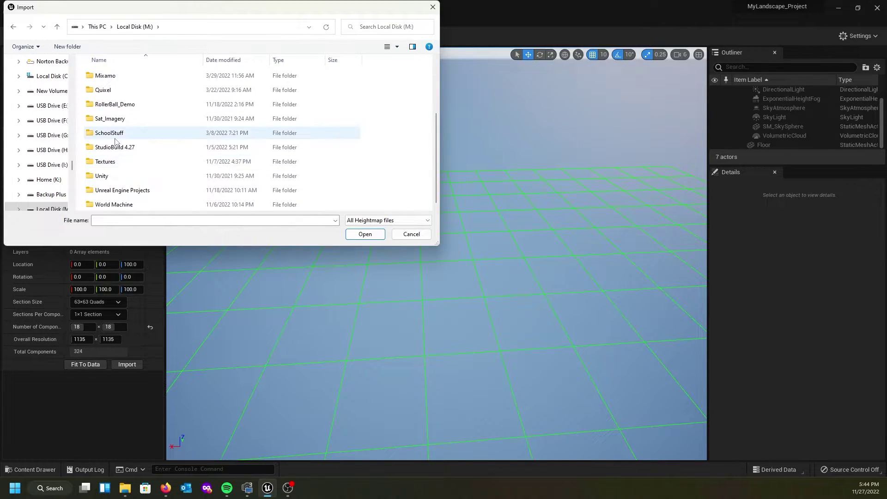
{"action": "scroll", "coordinate": [113, 122], "scroll_direction": "up", "scroll_amount": 2}
{"action": "double_click", "coordinate": [111, 119]}
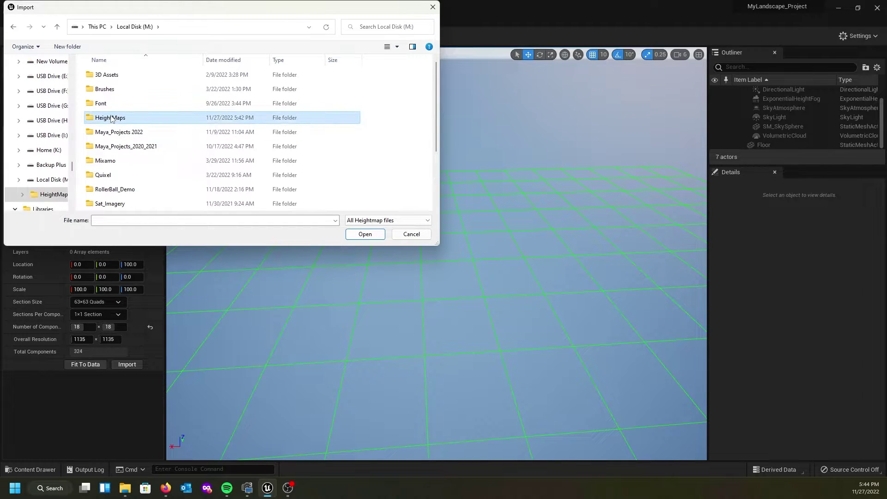
{"action": "left_click", "coordinate": [104, 91]}
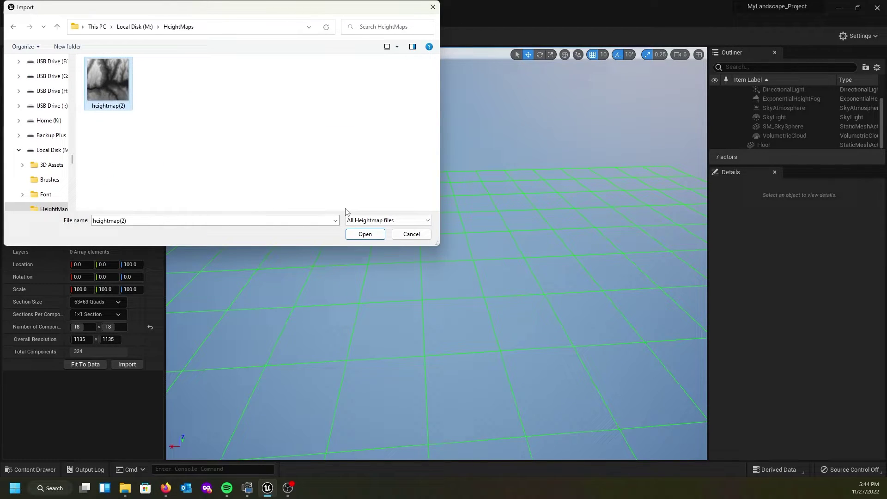
{"action": "left_click", "coordinate": [365, 234]}
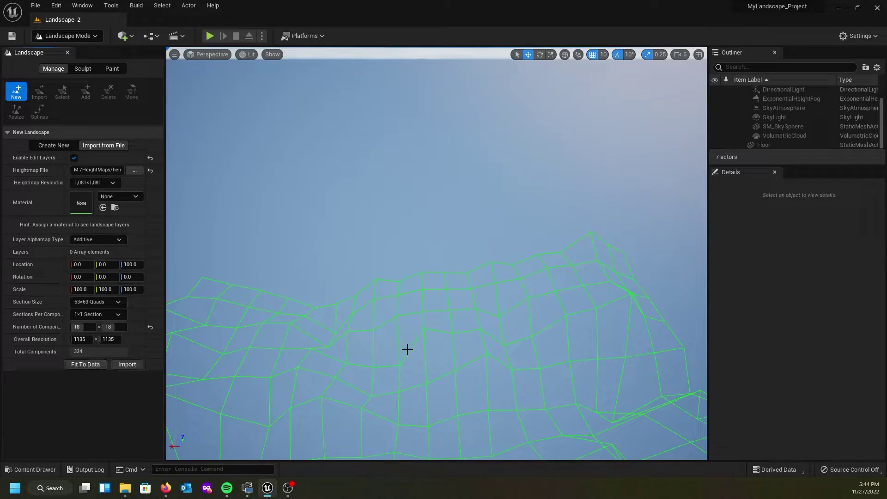
{"action": "right_click_drag", "start_coordinate": [405, 348], "coordinate": [401, 325]}
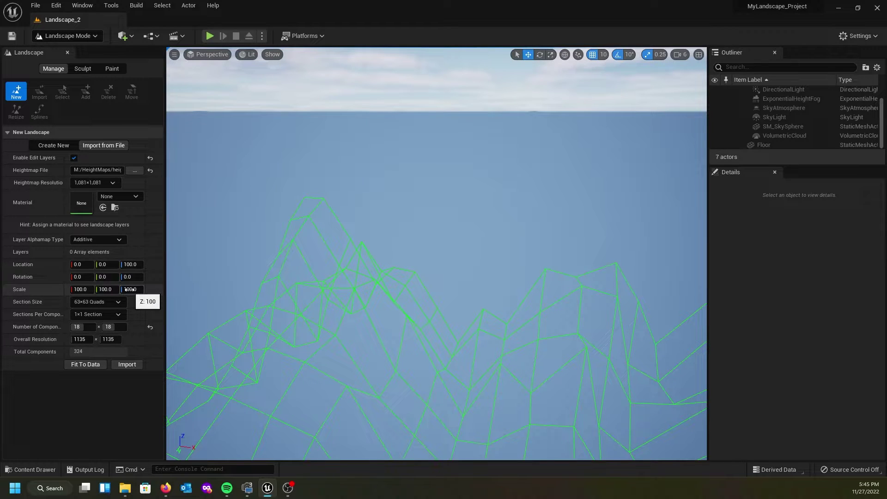
- Import the heightmap as a landscape at a Z scale of 100 and inspect the resulting terrain
{"action": "left_click", "coordinate": [126, 365]}
{"action": "right_click_drag", "start_coordinate": [305, 338], "coordinate": [305, 337]}
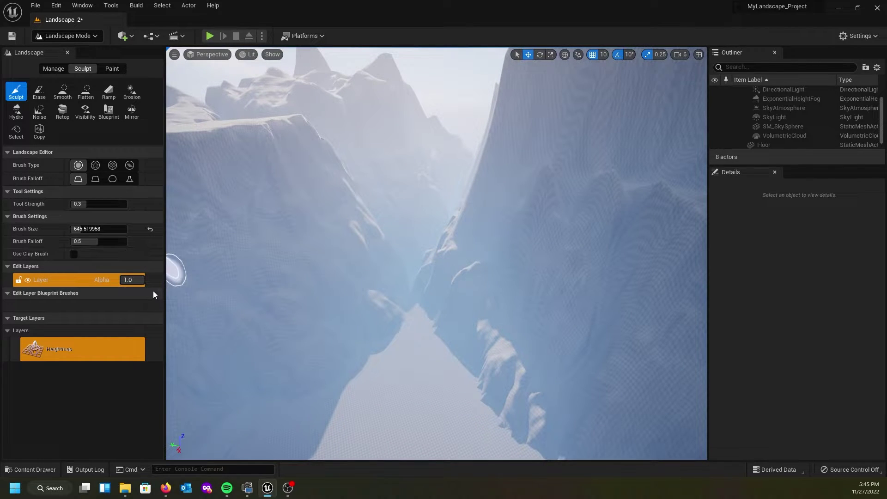
{"action": "left_click", "coordinate": [83, 353]}
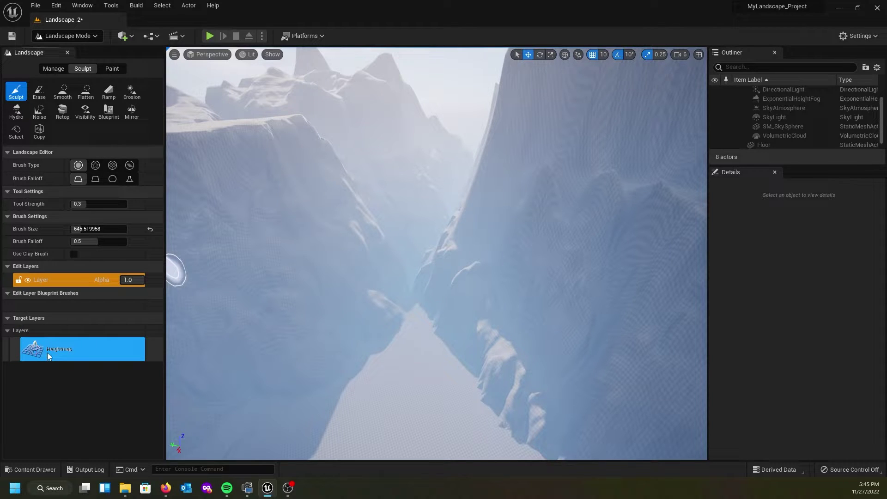
{"action": "left_click", "coordinate": [52, 69]}
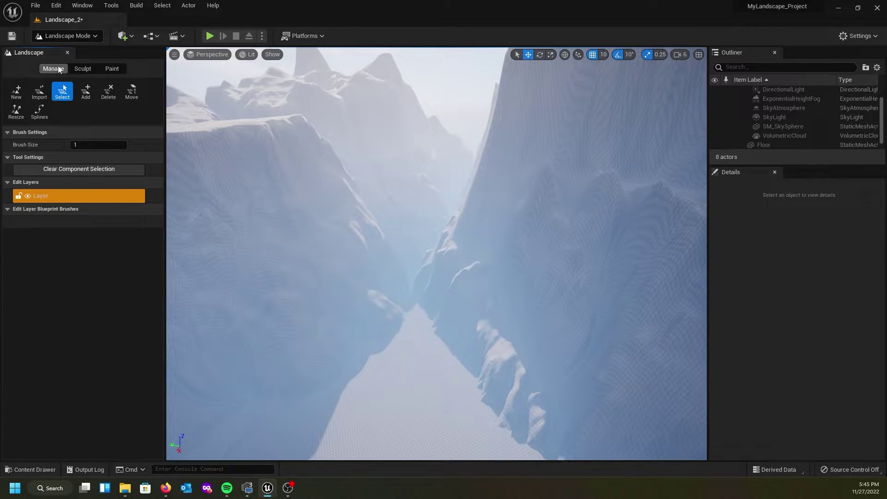
- Return to Select mode and delete the imported landscape from the level
{"action": "left_click", "coordinate": [88, 39]}
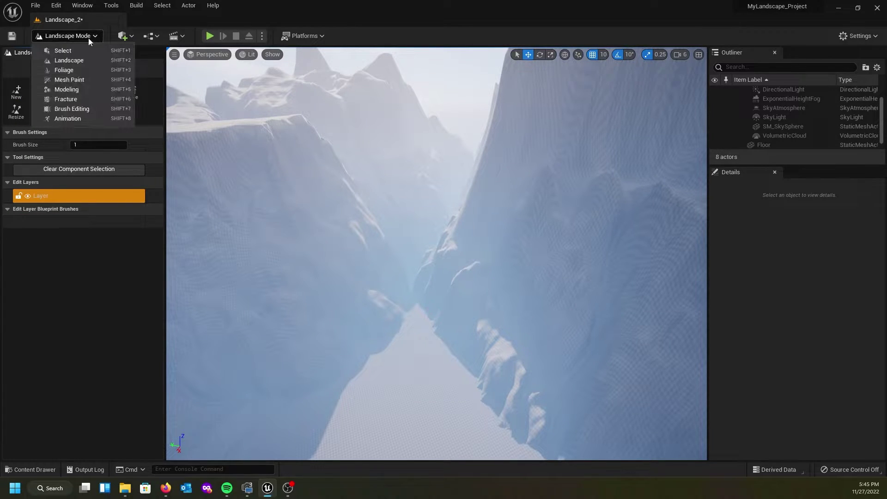
{"action": "left_click", "coordinate": [71, 52]}
{"action": "left_click", "coordinate": [363, 191]}
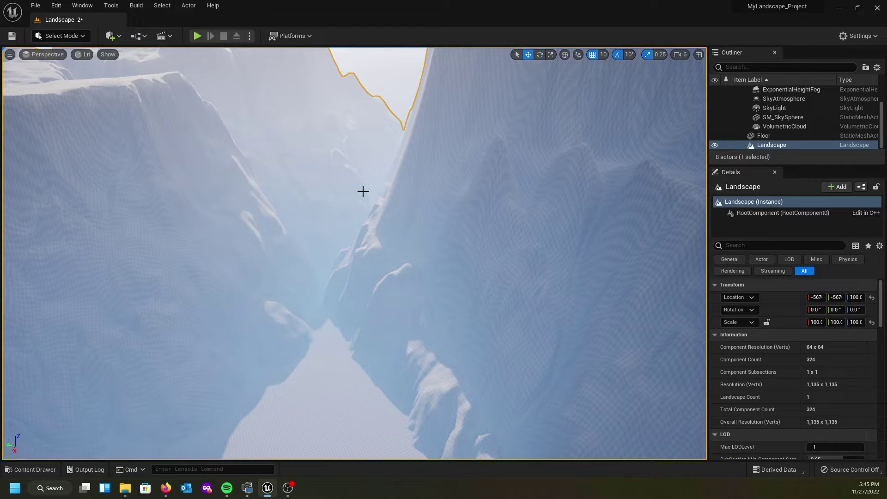
{"action": "key", "text": "Delete"}
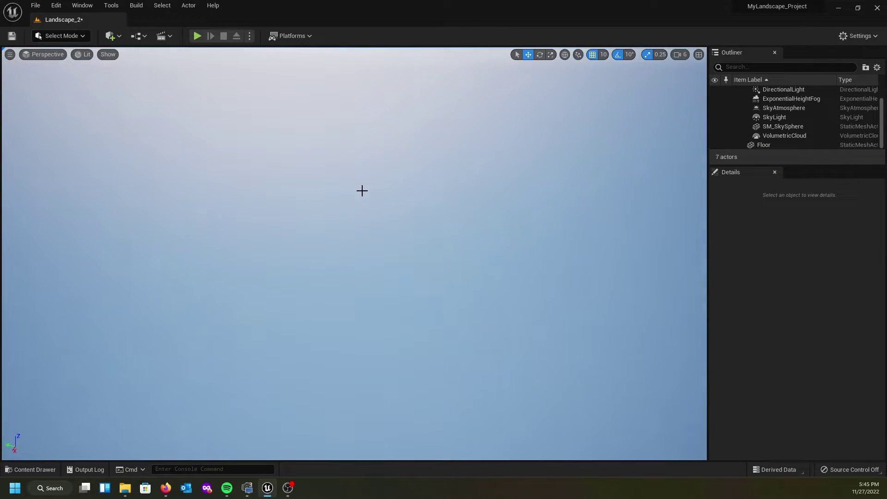
- Go back to Landscape mode and set the new landscape's Z scale to 25, checking its wireframe preview
{"action": "left_click", "coordinate": [86, 35]}
{"action": "left_click", "coordinate": [71, 61]}
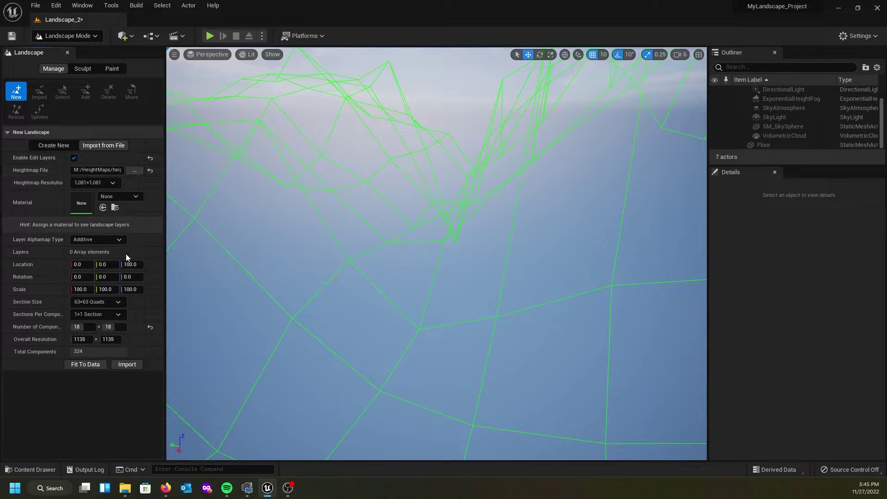
{"action": "left_click", "coordinate": [133, 289]}
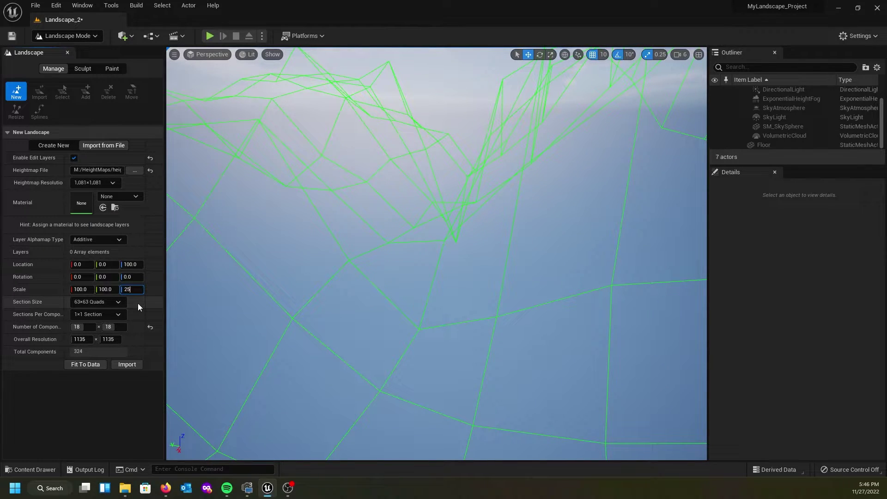
{"action": "key", "text": "Return"}
{"action": "right_click_drag", "start_coordinate": [303, 189], "coordinate": [303, 190]}
{"action": "right_click_drag", "start_coordinate": [234, 126], "coordinate": [234, 127]}
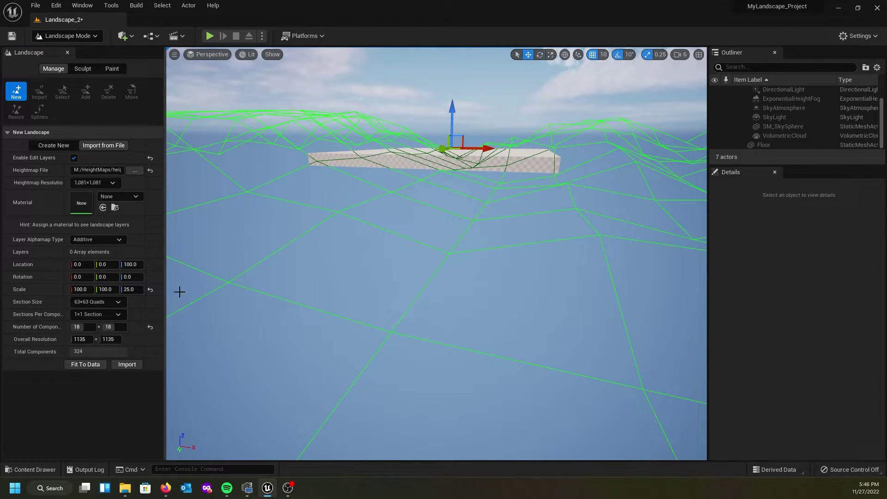
- Import the heightmap as a landscape with the reduced vertical scale
{"action": "left_click", "coordinate": [130, 368]}
{"action": "right_click_drag", "start_coordinate": [348, 289], "coordinate": [349, 290]}
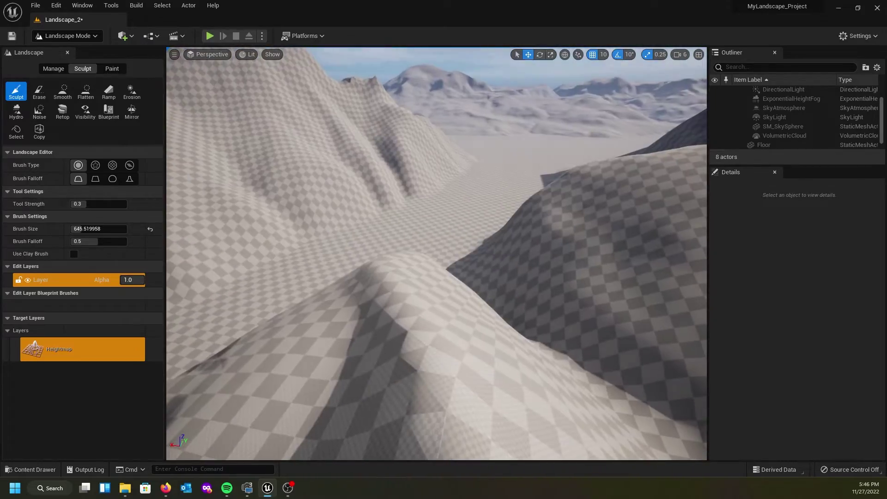
{"action": "right_click_drag", "start_coordinate": [353, 333], "coordinate": [353, 333]}
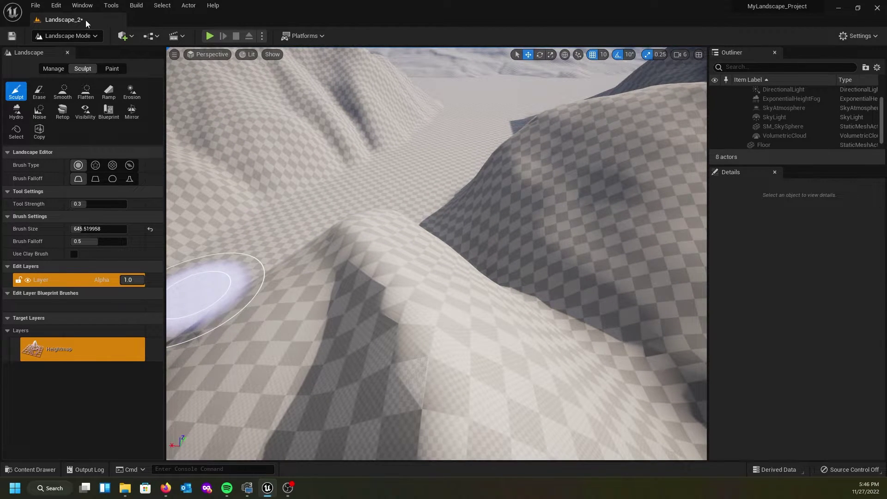
- Switch to Select mode and fly around the imported landscape to examine its mountains, valleys and floor platform
{"action": "left_click", "coordinate": [99, 35]}
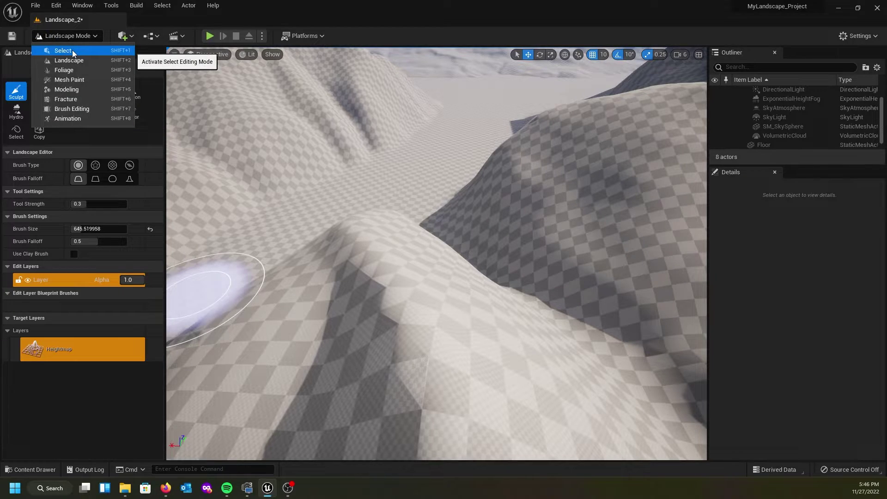
{"action": "left_click", "coordinate": [72, 50]}
{"action": "right_click_drag", "start_coordinate": [257, 189], "coordinate": [257, 190]}
{"action": "right_click_drag", "start_coordinate": [318, 229], "coordinate": [331, 220]}
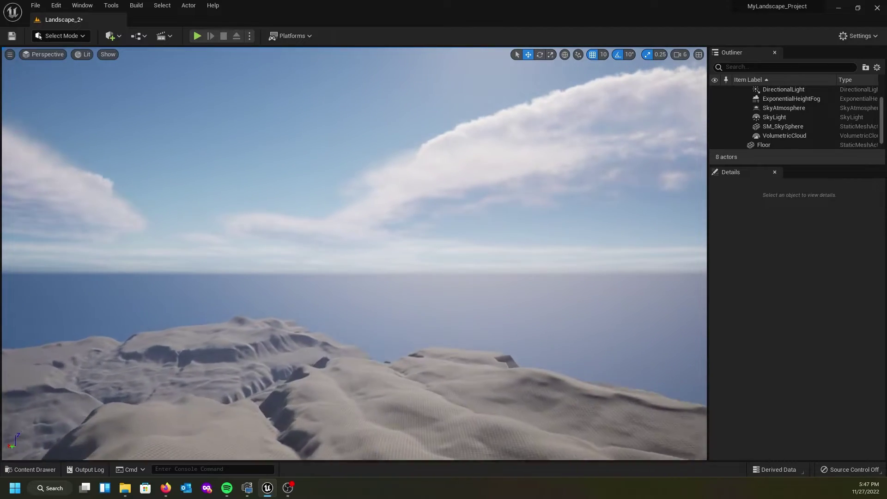
{"action": "right_click_drag", "start_coordinate": [354, 254], "coordinate": [354, 301]}
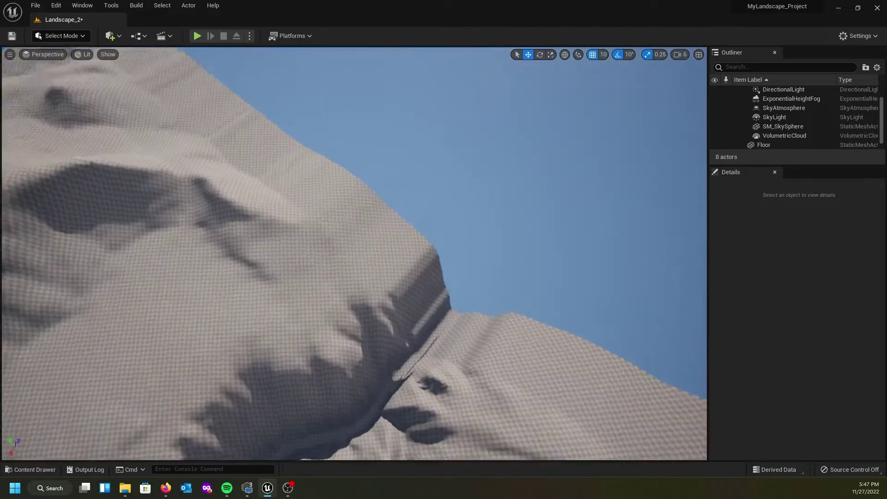
{"action": "right_click_drag", "start_coordinate": [353, 254], "coordinate": [353, 255]}
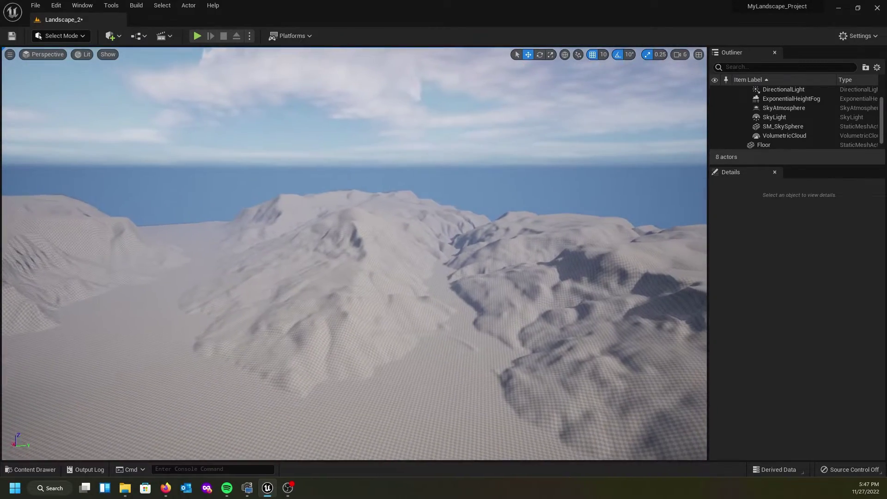
{"action": "right_click_drag", "start_coordinate": [354, 254], "coordinate": [353, 254]}
{"action": "right_click_drag", "start_coordinate": [435, 202], "coordinate": [434, 201]}
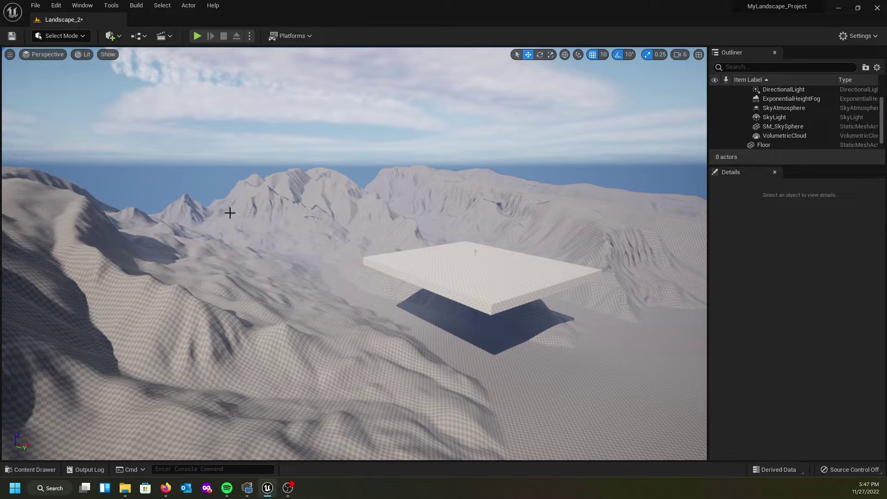
- Select the landscape, dock the Details panel beside the Outliner as a tab, and show the landscape's details
{"action": "left_click", "coordinate": [240, 243]}
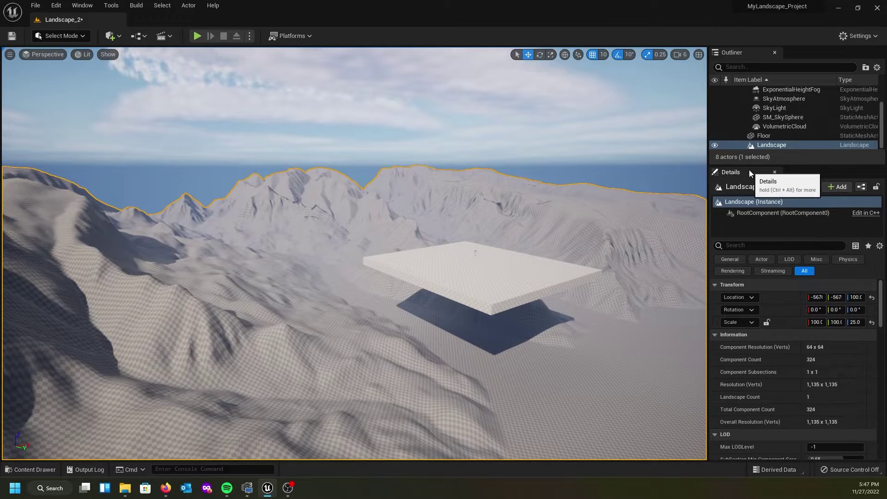
{"action": "left_click_drag", "start_coordinate": [747, 171], "coordinate": [797, 55]}
{"action": "left_click", "coordinate": [750, 54]}
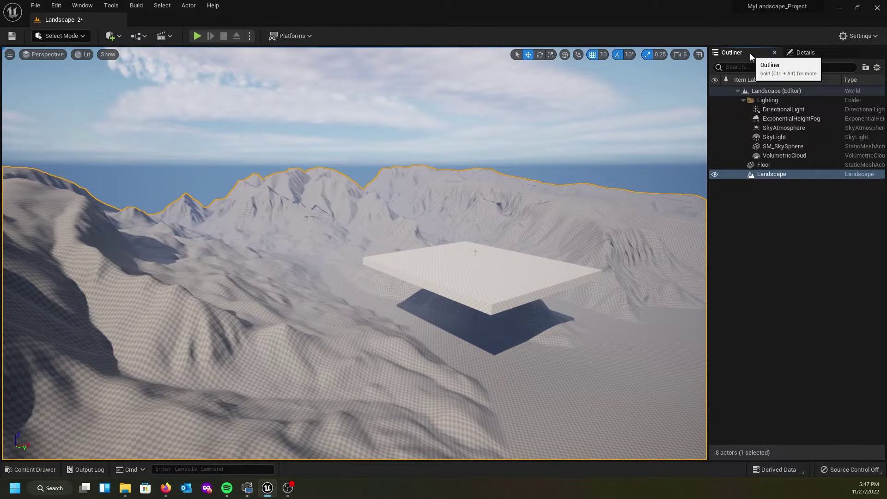
{"action": "left_click", "coordinate": [801, 51]}
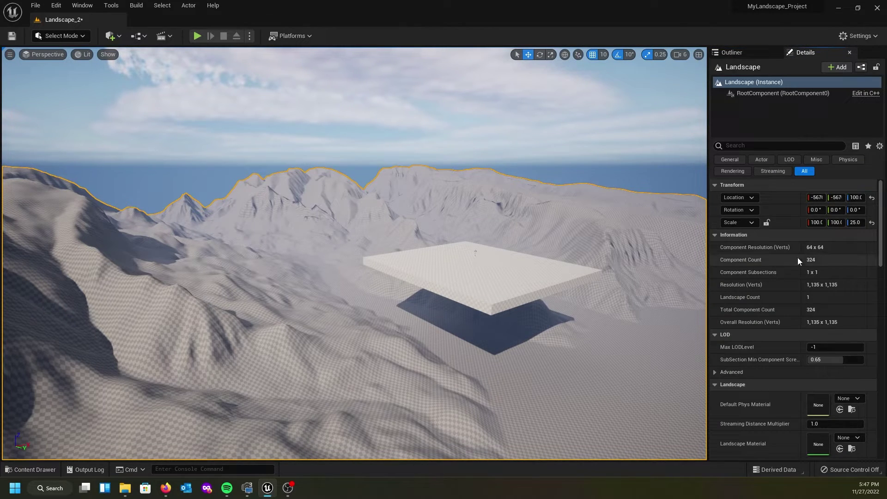
- Assign MI_Master_Landscap_Inst from the Materials/Master_Materials folder as the landscape's Landscape Material
{"action": "scroll", "coordinate": [797, 257], "scroll_direction": "down", "scroll_amount": 5}
{"action": "scroll", "coordinate": [796, 257], "scroll_direction": "down", "scroll_amount": 1}
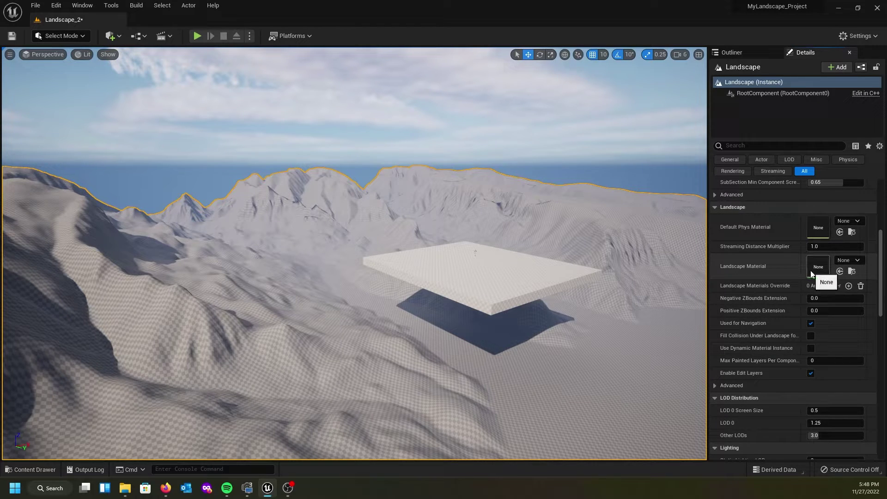
{"action": "left_click", "coordinate": [44, 470]}
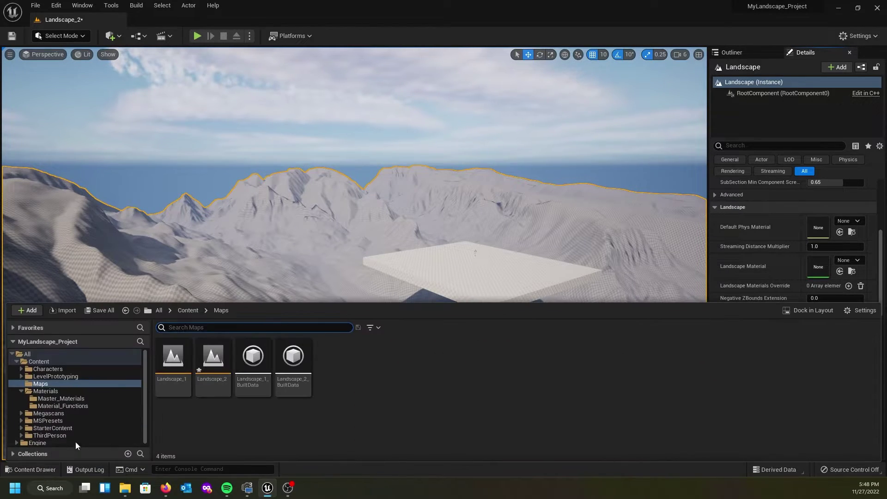
{"action": "left_click", "coordinate": [188, 312]}
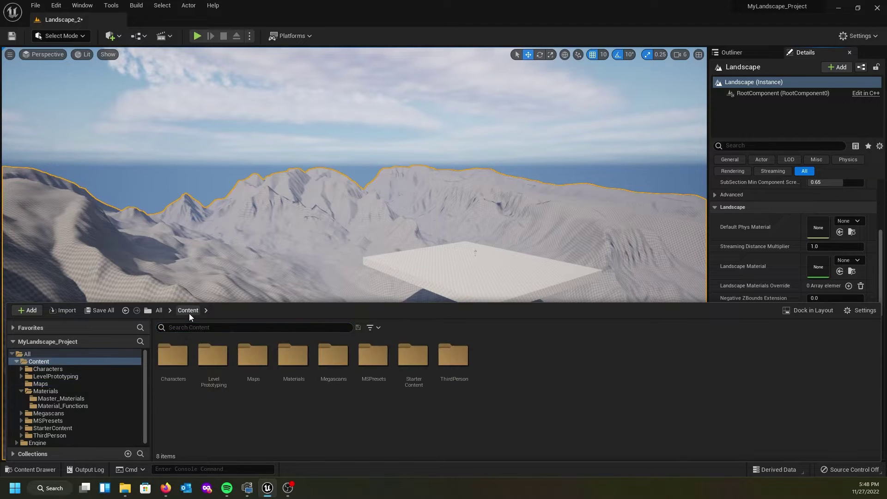
{"action": "double_click", "coordinate": [288, 355]}
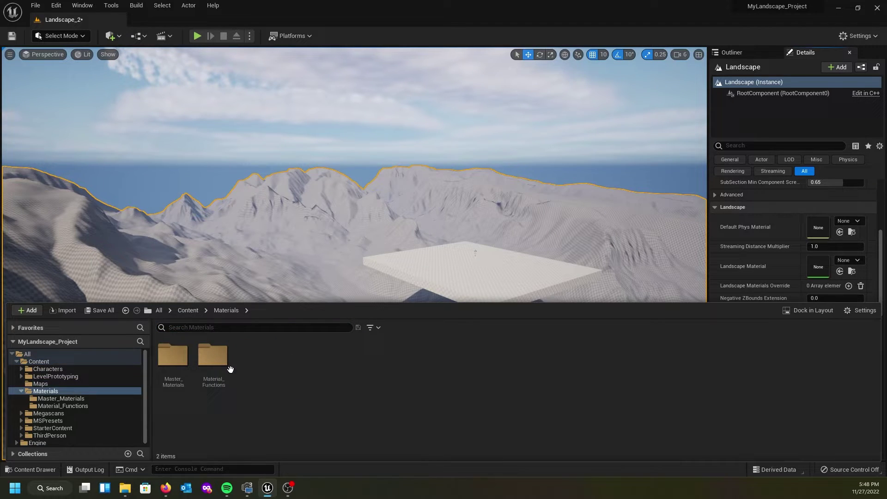
{"action": "double_click", "coordinate": [173, 357]}
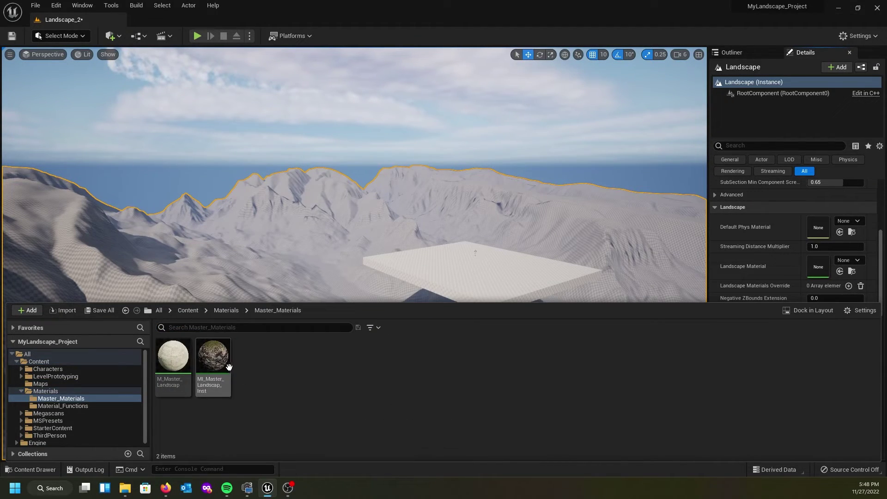
{"action": "left_click_drag", "start_coordinate": [229, 366], "coordinate": [818, 267]}
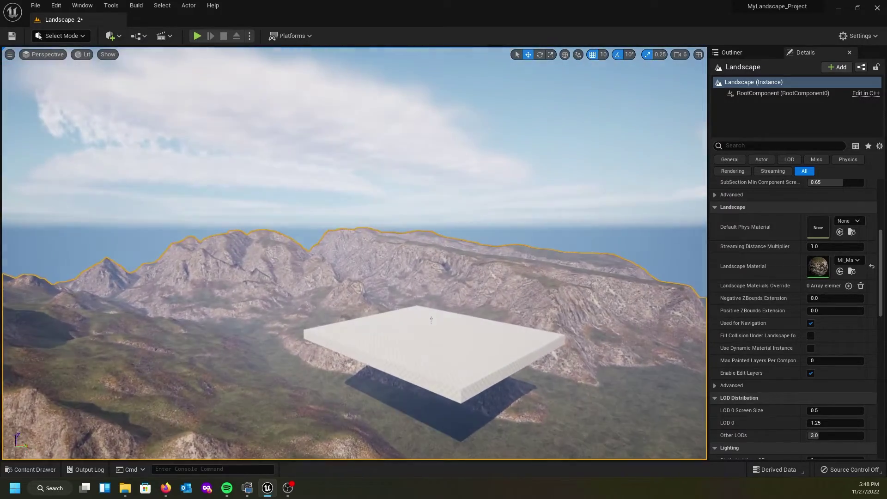
- Move the camera down to the grassy valley floor and start playing the level in the selected viewport from there
{"action": "right_click_drag", "start_coordinate": [343, 302], "coordinate": [343, 301]}
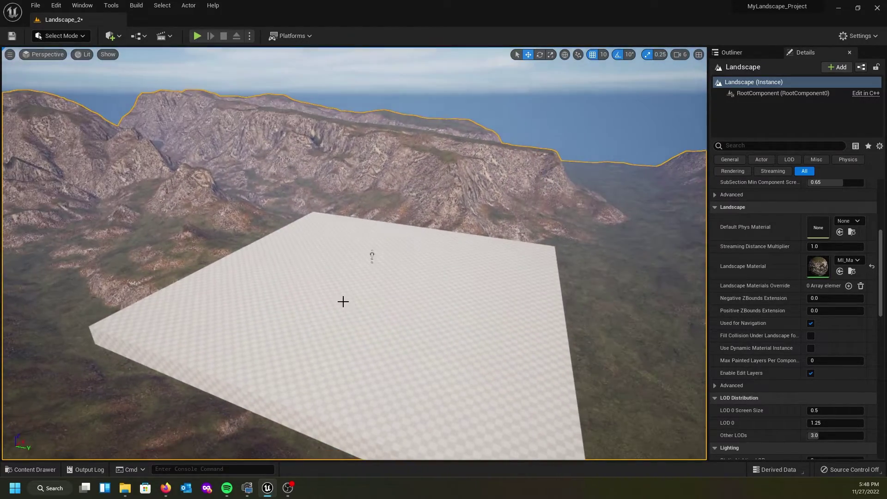
{"action": "right_click_drag", "start_coordinate": [282, 337], "coordinate": [282, 335]}
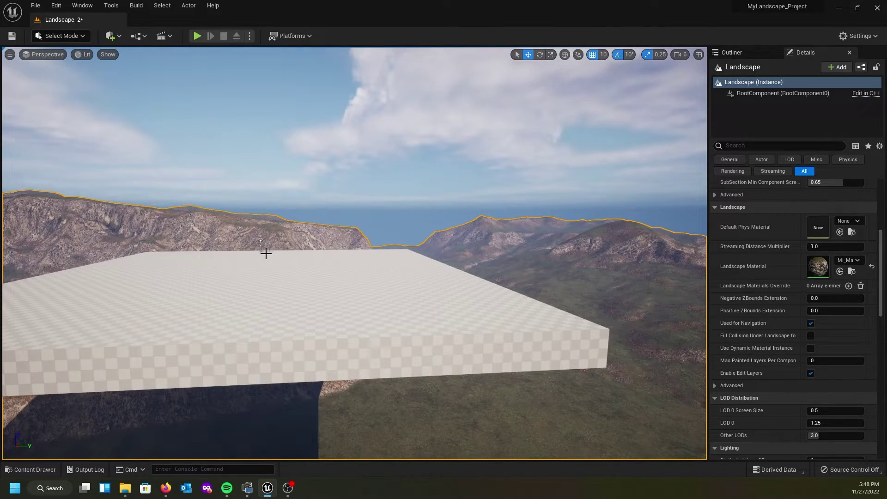
{"action": "right_click_drag", "start_coordinate": [282, 334], "coordinate": [282, 334]}
{"action": "right_click_drag", "start_coordinate": [236, 126], "coordinate": [236, 127]}
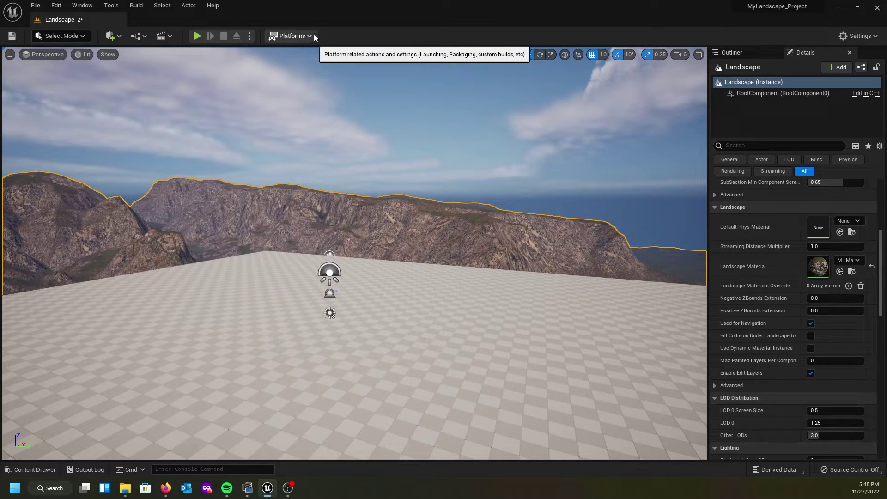
{"action": "left_click", "coordinate": [249, 36]}
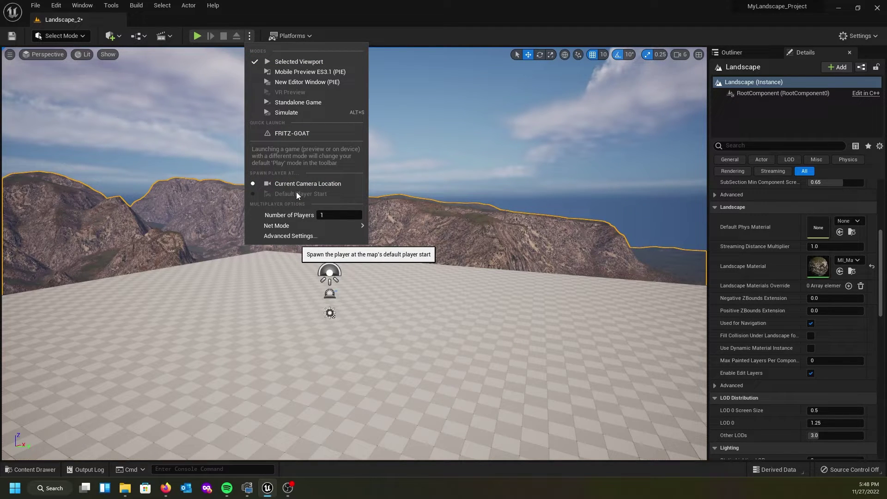
{"action": "right_click_drag", "start_coordinate": [324, 332], "coordinate": [206, 269]}
{"action": "left_click", "coordinate": [197, 35]}
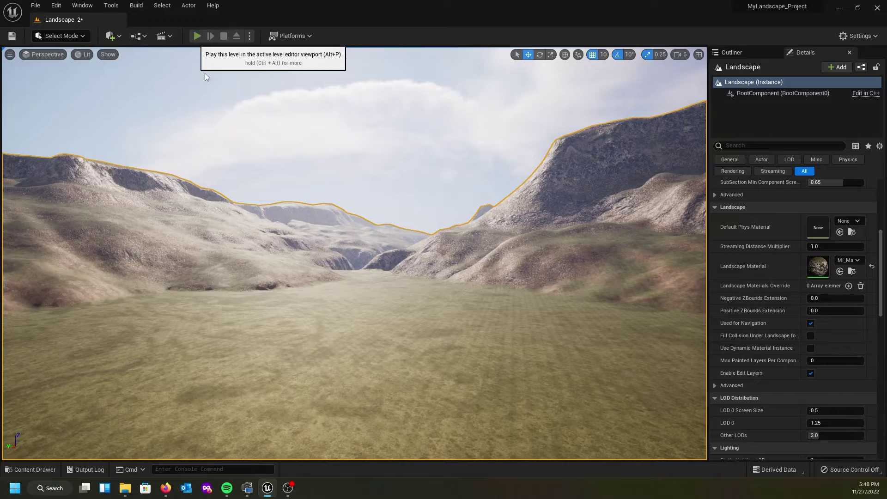
- Run the character across the valley floor and along the jagged hillside base to examine the landscape, and end the play session
{"action": "key", "text": "w"}
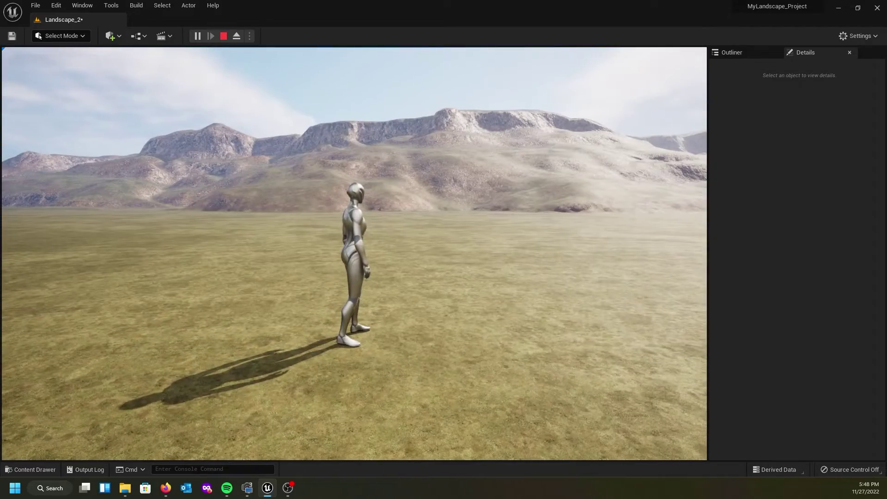
{"action": "key", "text": "w"}
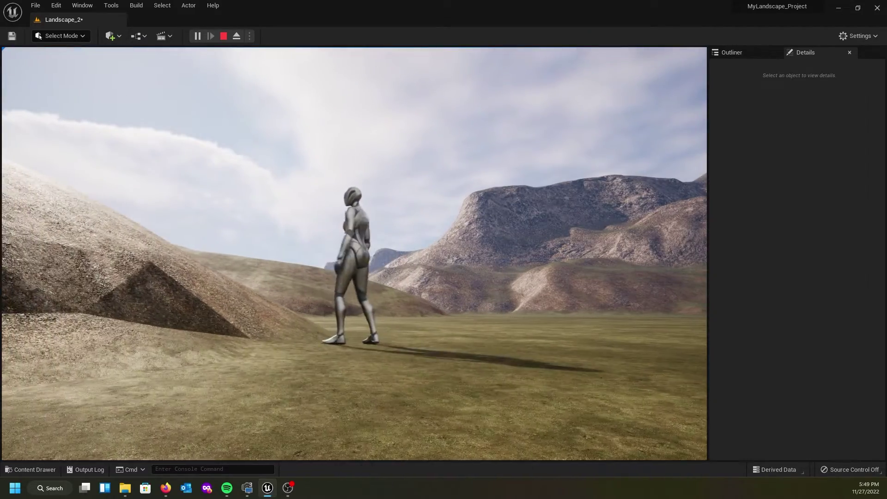
{"action": "key", "text": "w"}
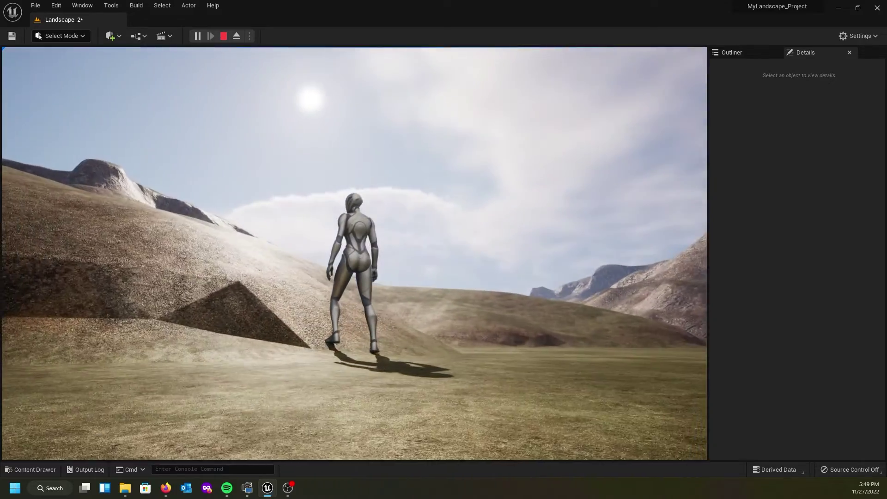
{"action": "key", "text": "d"}
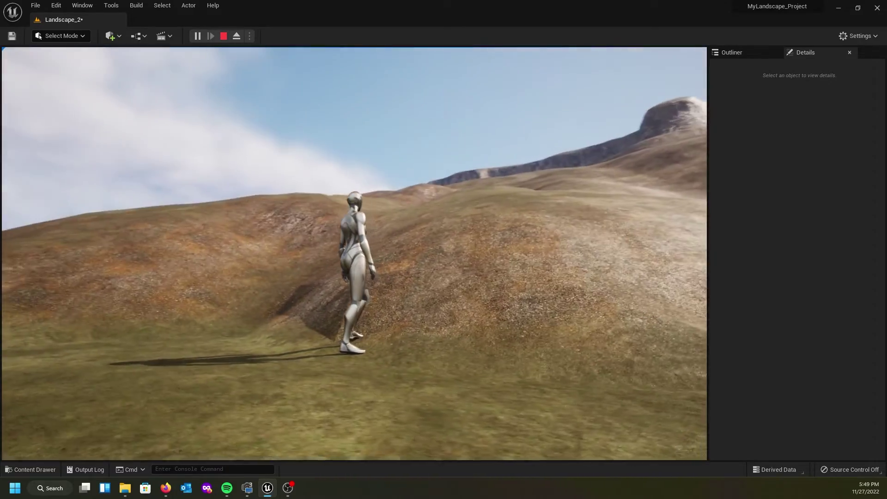
{"action": "key", "text": "w"}
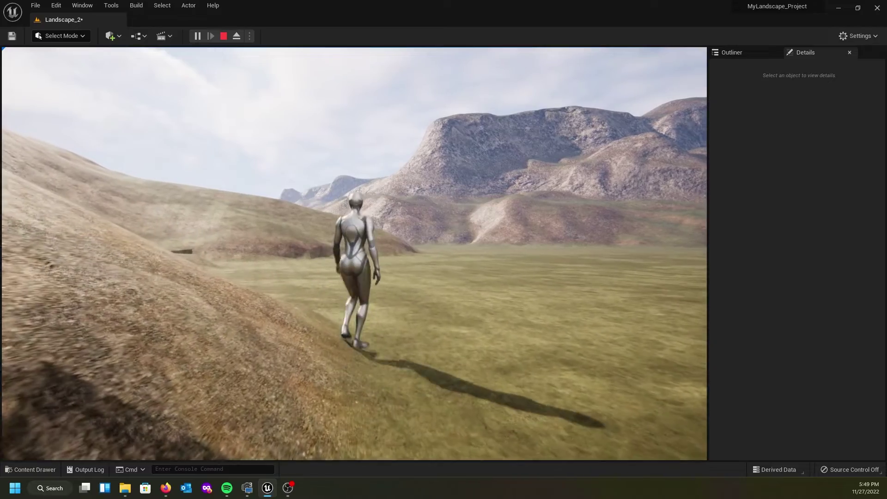
{"action": "key", "text": "w"}
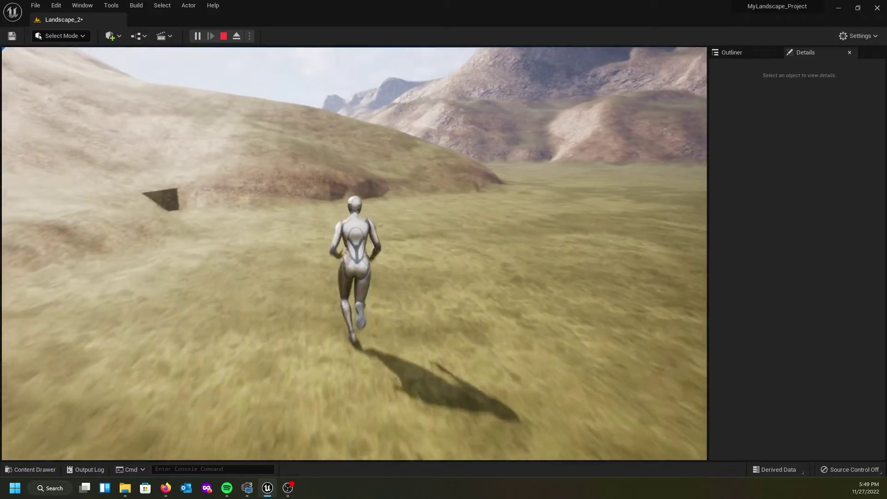
{"action": "key", "text": "w"}
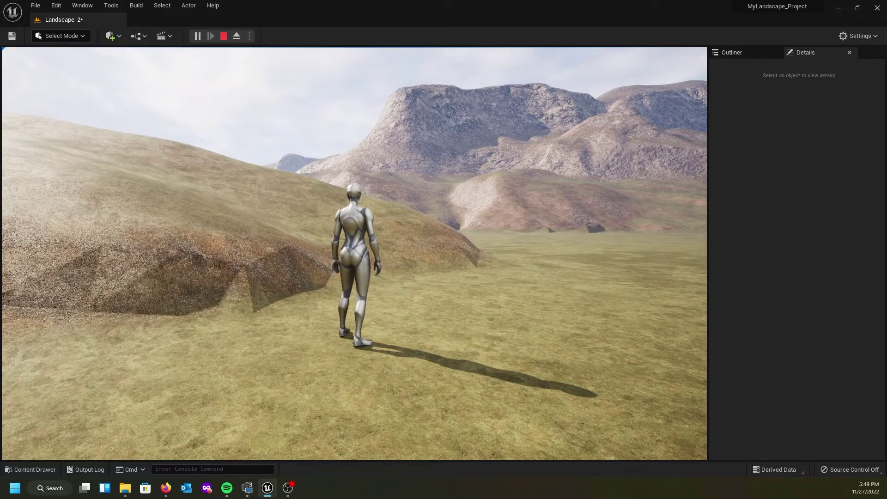
{"action": "key", "text": "Escape"}
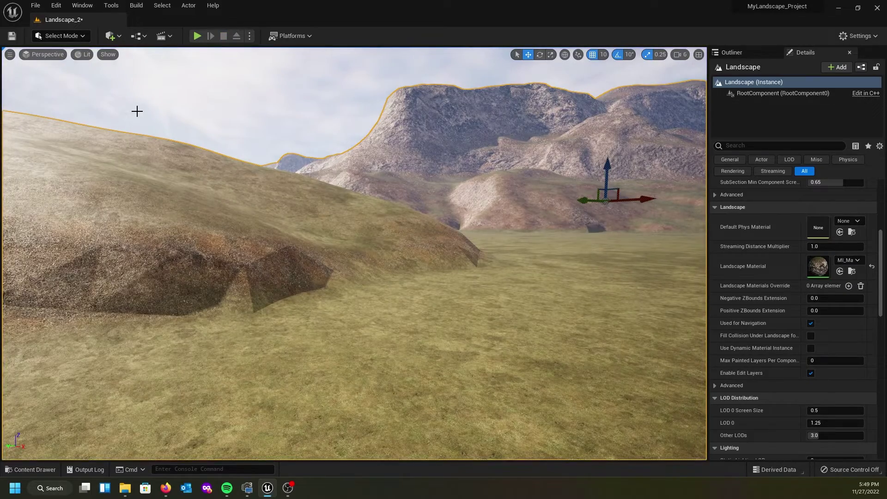
- Switch to Landscape mode and activate the Smooth sculpting tool with a brush size of about 277.7
{"action": "left_click", "coordinate": [81, 37]}
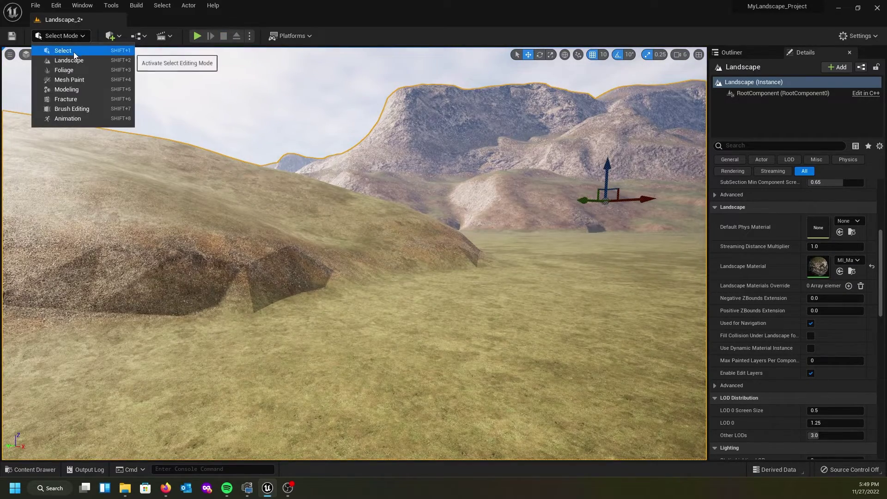
{"action": "left_click", "coordinate": [70, 56]}
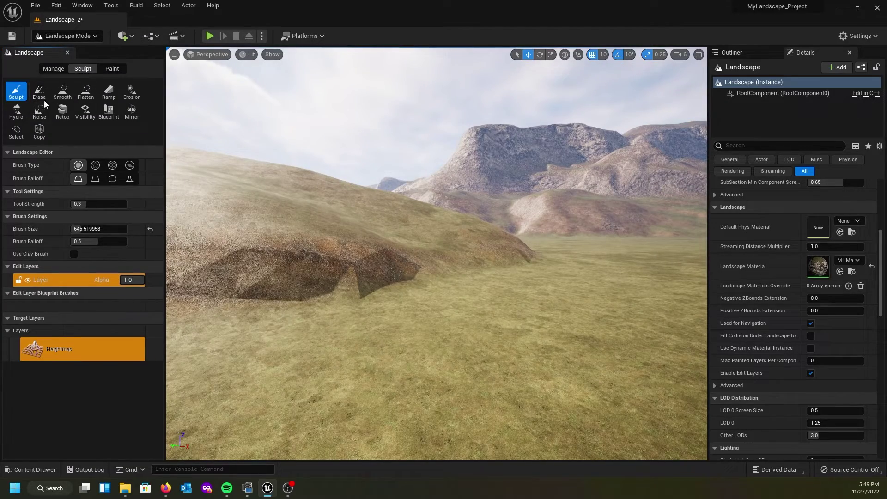
{"action": "left_click", "coordinate": [62, 91]}
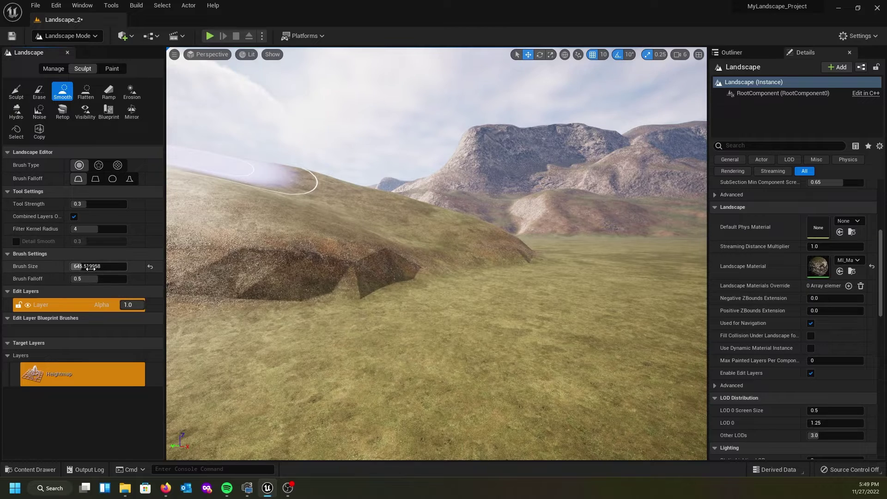
{"action": "left_click_drag", "start_coordinate": [89, 268], "coordinate": [76, 268]}
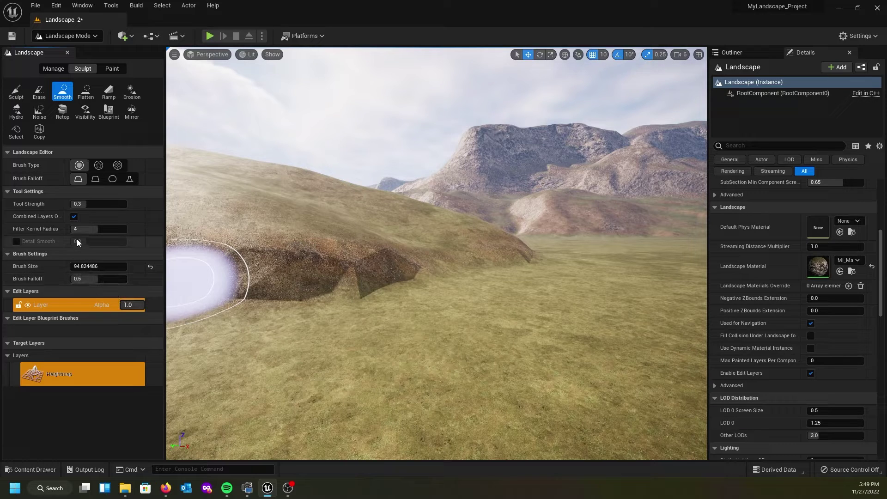
{"action": "mouse_move", "coordinate": [367, 273]}
{"action": "left_mouse_down"}
{"action": "mouse_move", "coordinate": [330, 278]}
{"action": "mouse_move", "coordinate": [375, 251]}
{"action": "mouse_move", "coordinate": [361, 258]}
{"action": "mouse_move", "coordinate": [443, 244]}
{"action": "mouse_move", "coordinate": [301, 280]}
{"action": "mouse_move", "coordinate": [335, 272]}
{"action": "mouse_move", "coordinate": [265, 275]}
{"action": "mouse_move", "coordinate": [343, 264]}
{"action": "mouse_move", "coordinate": [230, 263]}
{"action": "mouse_move", "coordinate": [364, 269]}
{"action": "mouse_move", "coordinate": [371, 283]}
{"action": "mouse_move", "coordinate": [329, 291]}
{"action": "mouse_move", "coordinate": [364, 292]}
{"action": "mouse_move", "coordinate": [404, 273]}
{"action": "mouse_move", "coordinate": [342, 297]}
{"action": "left_mouse_up"}
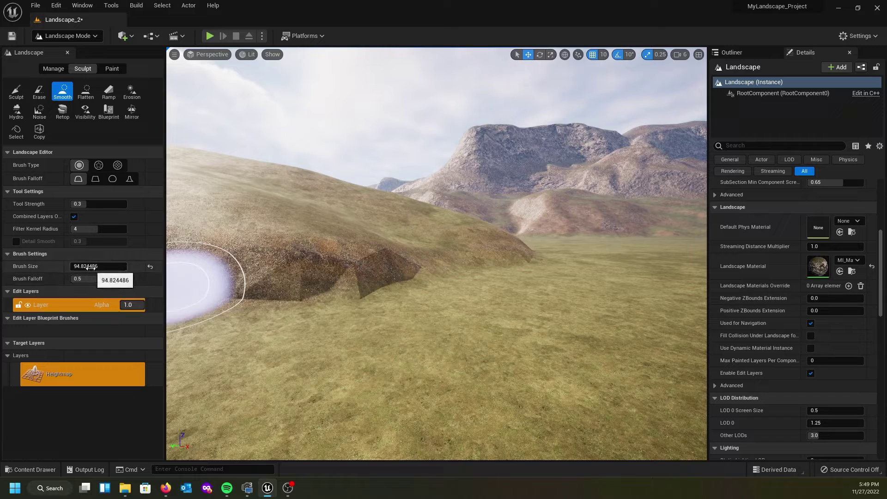
{"action": "mouse_move", "coordinate": [99, 267]}
{"action": "left_mouse_down"}
{"action": "mouse_move", "coordinate": [148, 266]}
{"action": "mouse_move", "coordinate": [128, 266]}
{"action": "left_mouse_up"}
- Smooth the jagged edges along the hillside base where it meets the grassy valley floor
{"action": "mouse_move", "coordinate": [600, 359]}
{"action": "right_mouse_down"}
{"action": "mouse_move", "coordinate": [600, 333]}
{"action": "mouse_move", "coordinate": [553, 343]}
{"action": "mouse_move", "coordinate": [552, 328]}
{"action": "mouse_move", "coordinate": [553, 342]}
{"action": "mouse_move", "coordinate": [550, 329]}
{"action": "mouse_move", "coordinate": [532, 323]}
{"action": "mouse_move", "coordinate": [511, 332]}
{"action": "right_mouse_up"}
{"action": "key", "text": "ctrl+z"}
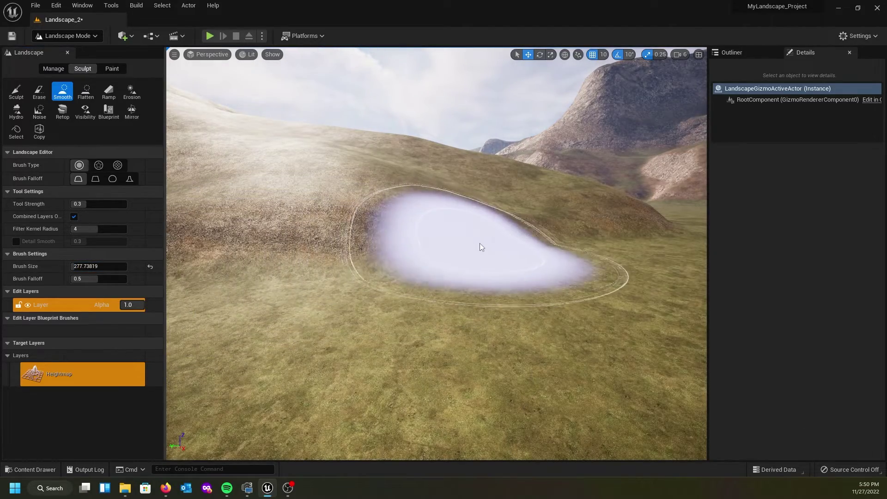
{"action": "right_click_drag", "start_coordinate": [370, 235], "coordinate": [453, 295]}
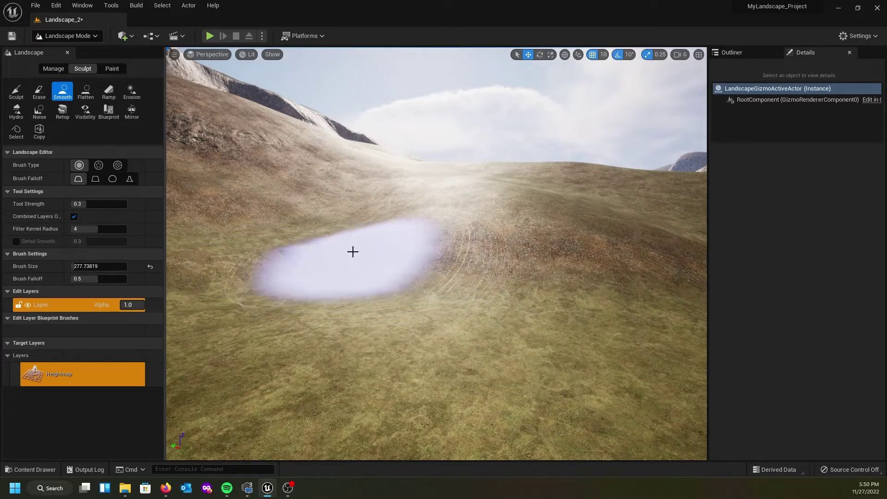
{"action": "right_click_drag", "start_coordinate": [487, 261], "coordinate": [583, 243]}
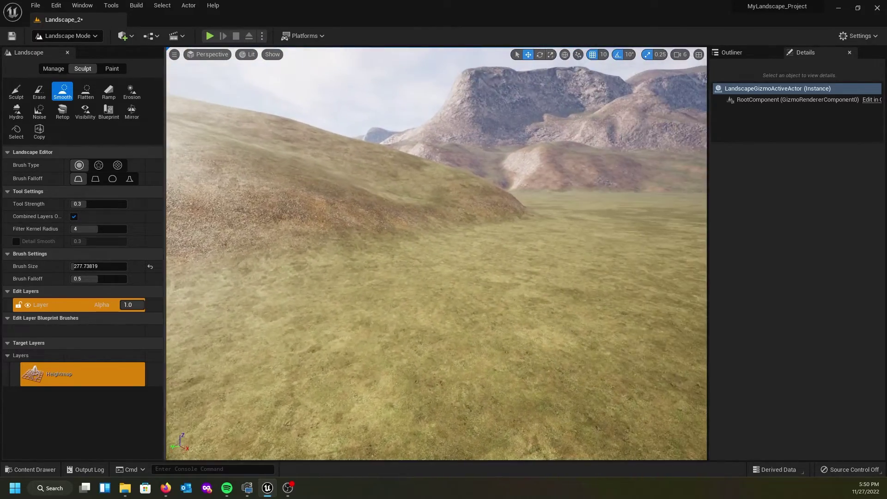
- Look over the valley and the rocky hill bases, and save the Landscape_2 level
{"action": "mouse_move", "coordinate": [457, 236]}
{"action": "right_mouse_down"}
{"action": "mouse_move", "coordinate": [536, 222]}
{"action": "mouse_move", "coordinate": [536, 249]}
{"action": "right_mouse_up"}
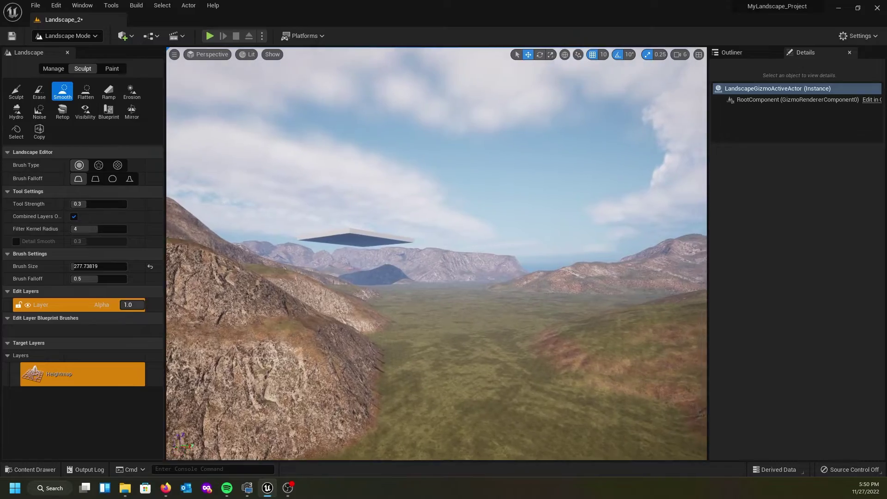
{"action": "mouse_move", "coordinate": [436, 253]}
{"action": "right_mouse_down"}
{"action": "mouse_move", "coordinate": [464, 262]}
{"action": "mouse_move", "coordinate": [426, 280]}
{"action": "right_mouse_up"}
{"action": "mouse_move", "coordinate": [492, 291]}
{"action": "right_mouse_down"}
{"action": "mouse_move", "coordinate": [542, 306]}
{"action": "mouse_move", "coordinate": [473, 285]}
{"action": "right_mouse_up"}
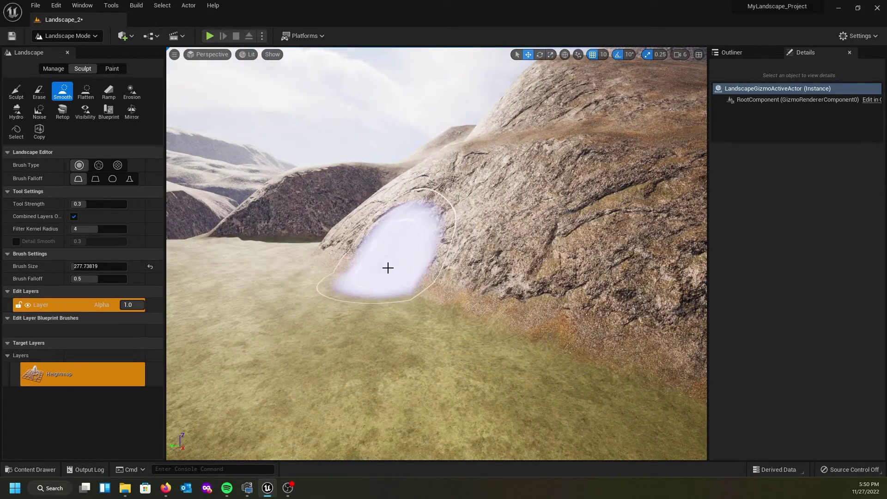
{"action": "right_click_drag", "start_coordinate": [306, 295], "coordinate": [303, 276]}
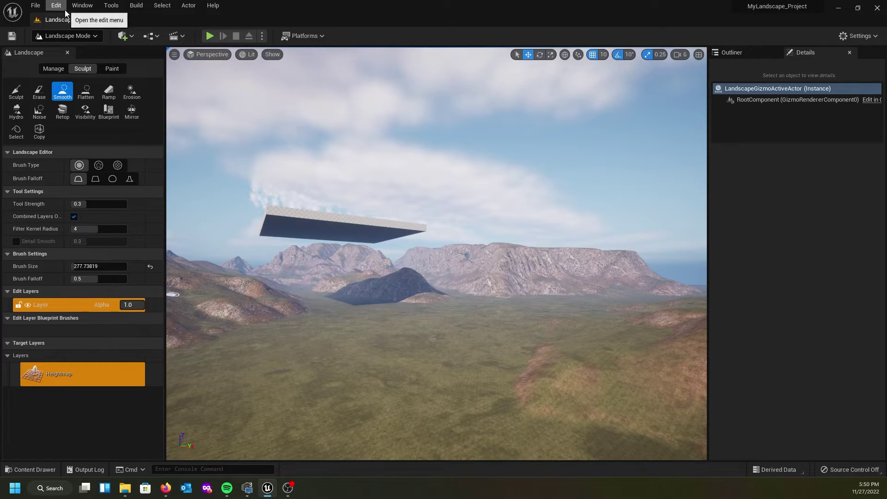
{"action": "key", "text": "ctrl+s"}
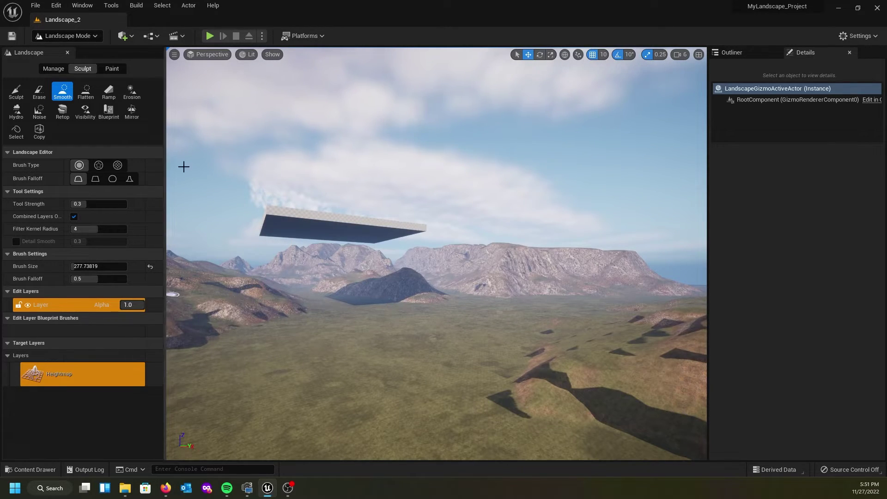
{"action": "right_click_drag", "start_coordinate": [437, 254], "coordinate": [302, 75]}
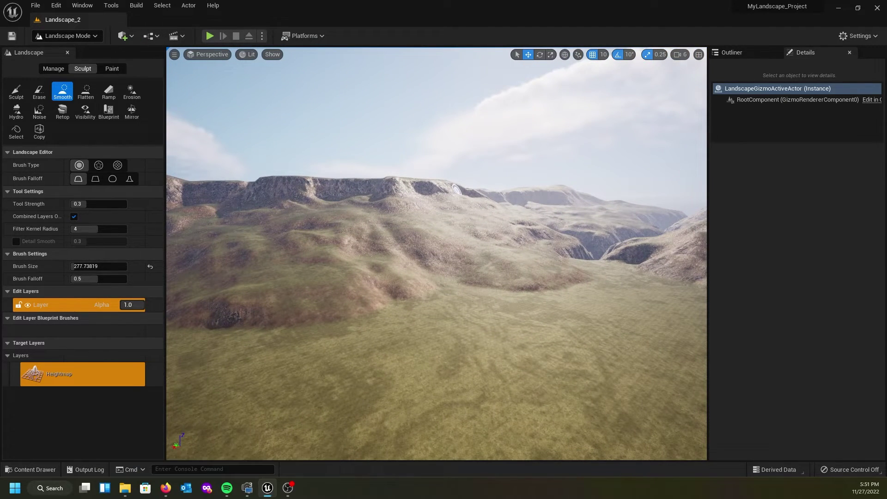
{"action": "key", "text": "alt+Tab"}
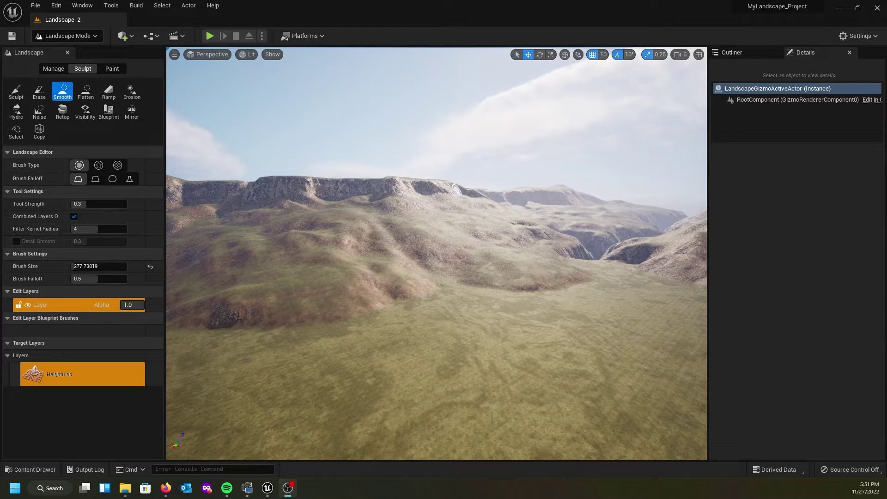